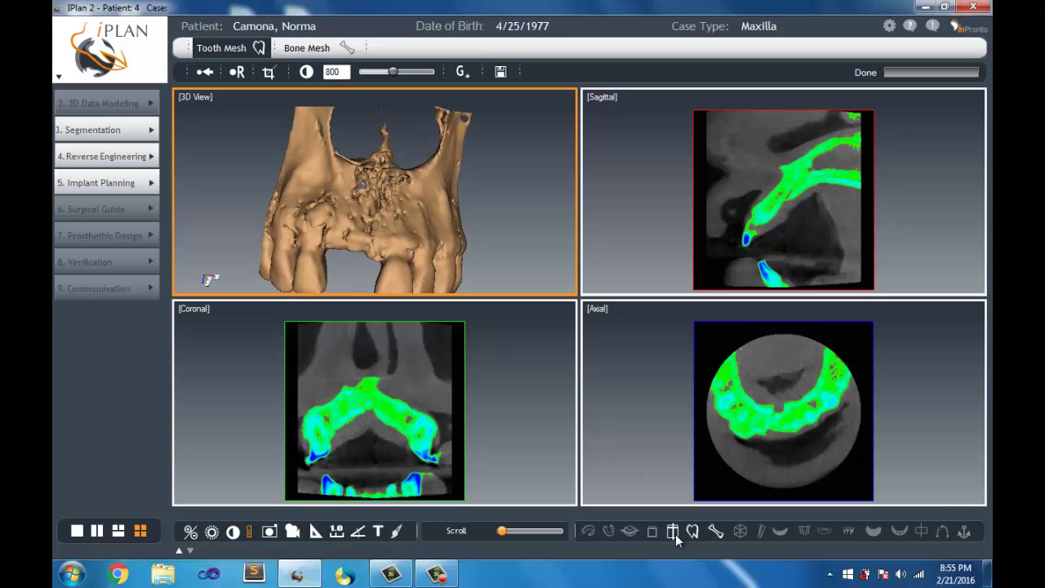
Step: Step the sagittal slice through the maxilla to examine the bone at the missing front tooth, comparing it with the 3D bone mesh
left_click_drag(459, 209, 482, 185)
left_click(614, 177)
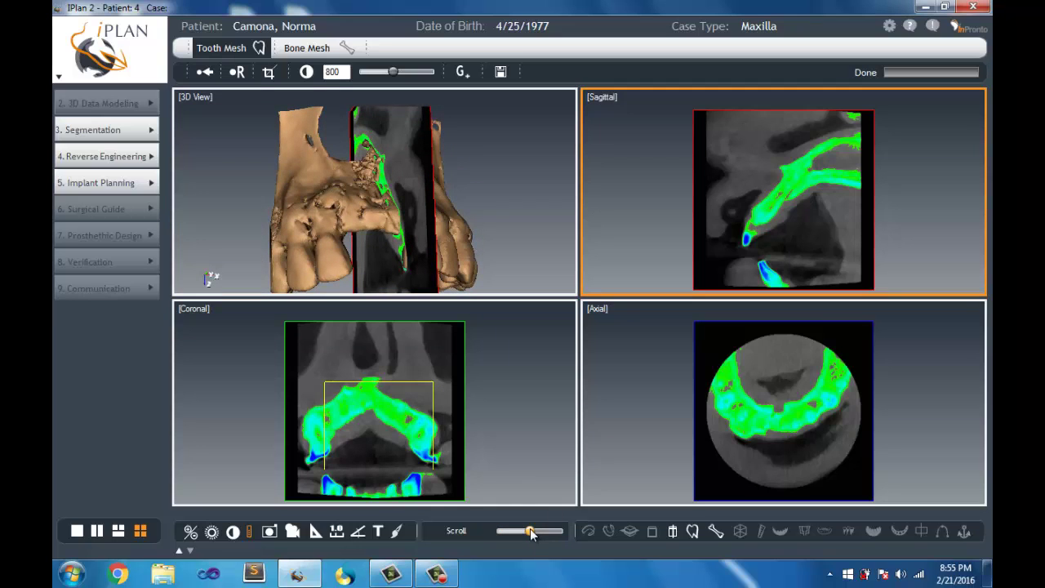
scroll(531, 534, "down", 8)
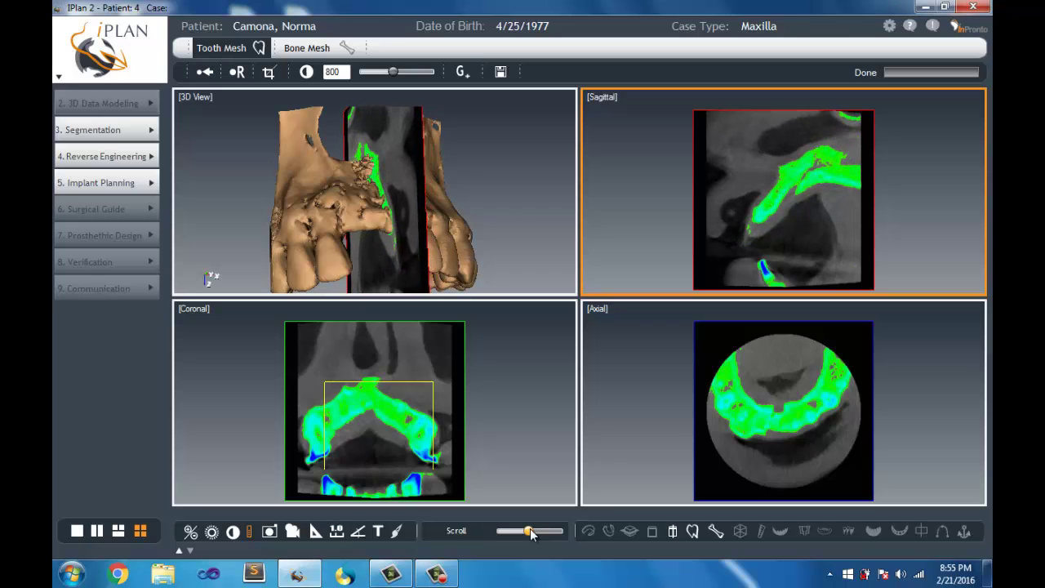
scroll(531, 533, "down", 8)
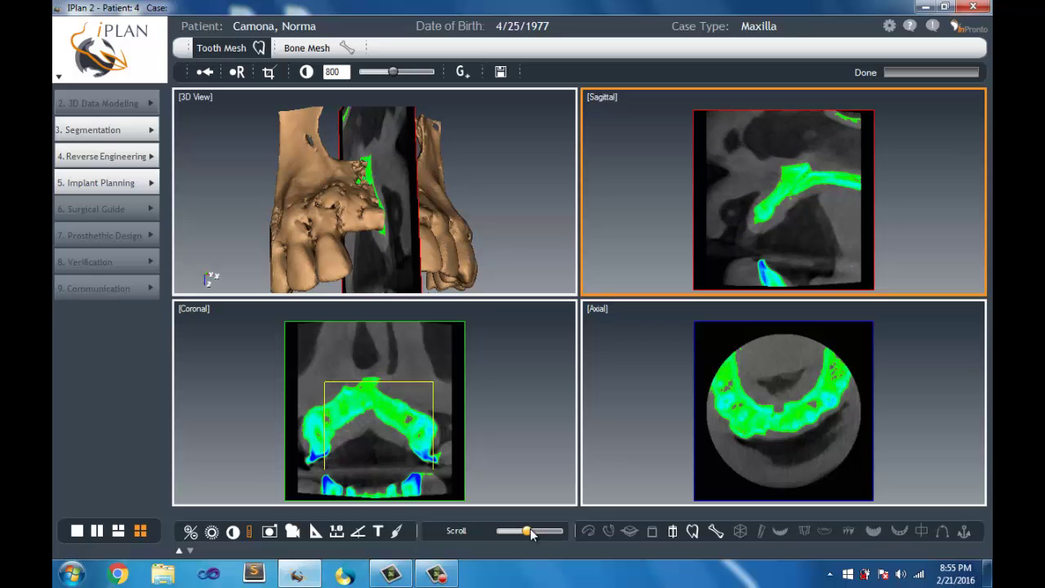
scroll(529, 534, "down", 3)
scroll(764, 241, "down", 4)
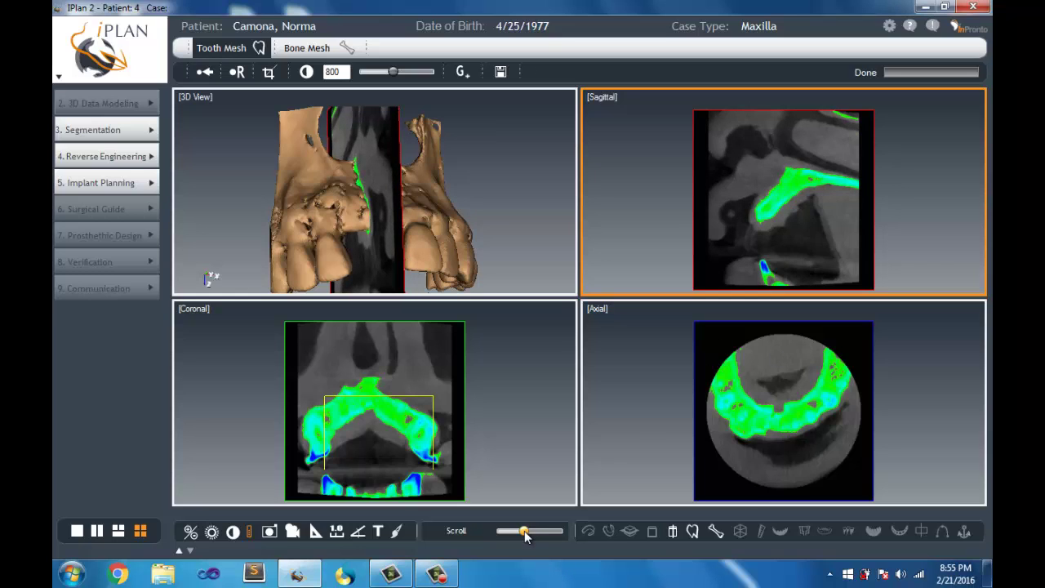
scroll(525, 534, "down", 2)
scroll(525, 534, "down", 2)
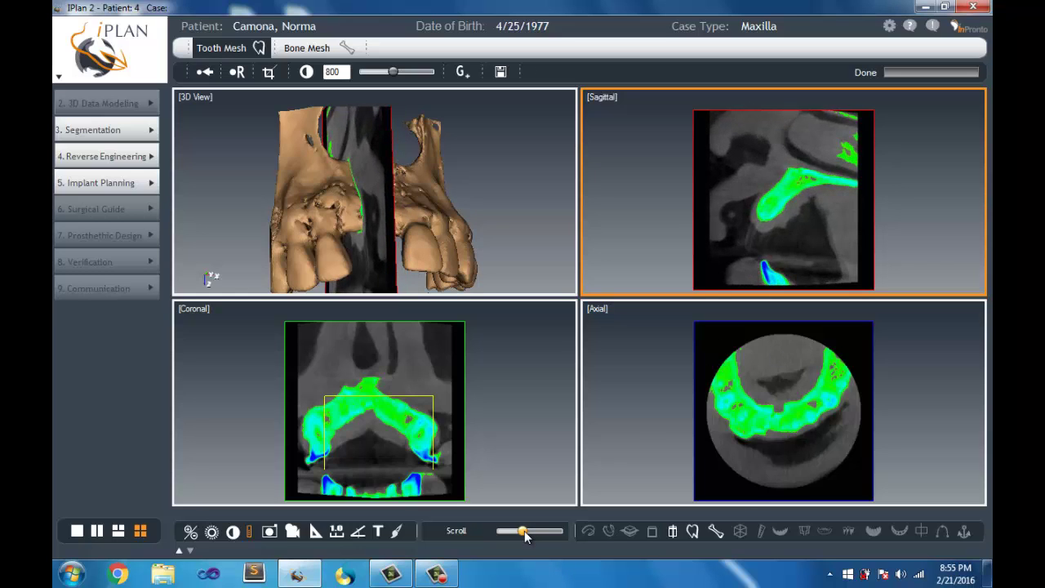
left_click_drag(436, 260, 420, 266)
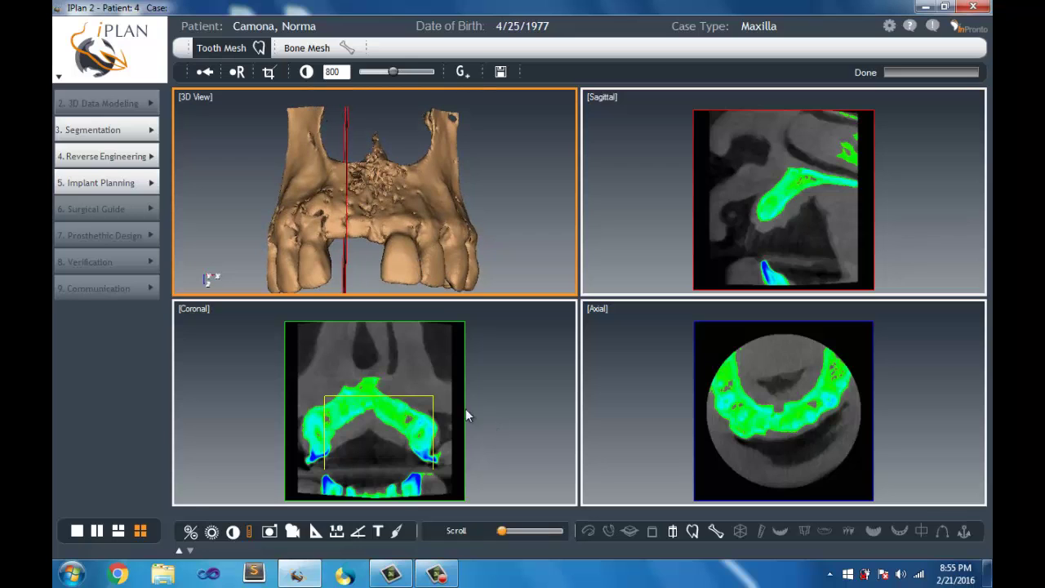
Step: Show the 3D view alone to inspect the sagittal slice against the bone mesh, and toggle the slice display
left_click(140, 532)
left_click(76, 532)
left_click(79, 495)
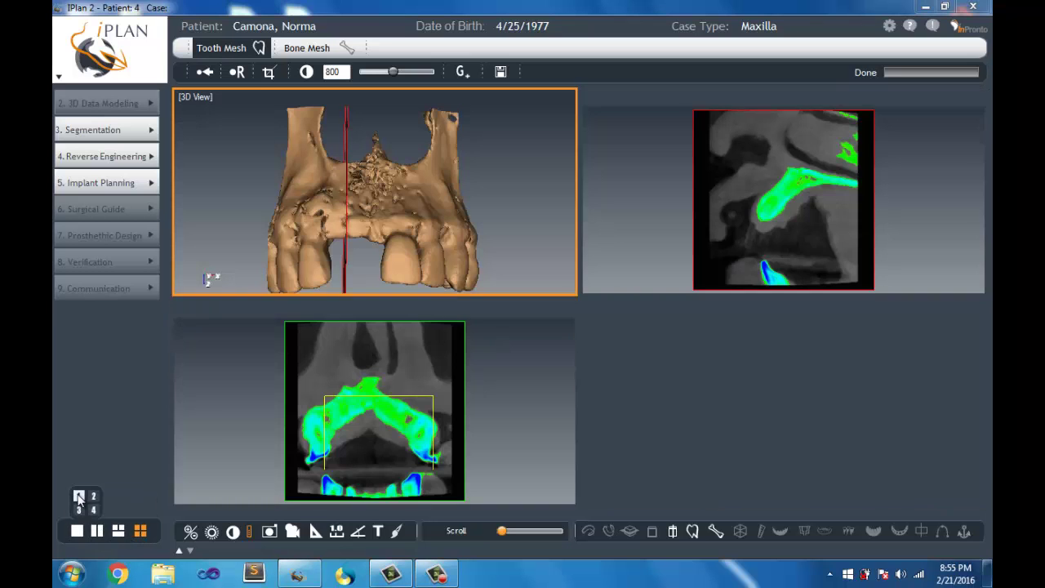
left_click_drag(475, 338, 642, 476)
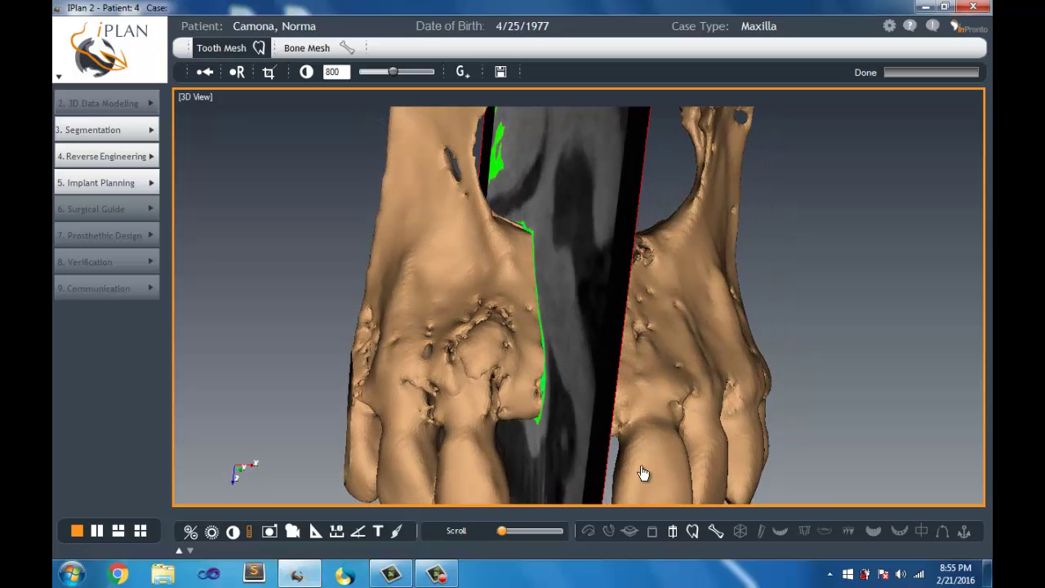
left_click(671, 529)
left_click_drag(588, 364, 558, 352)
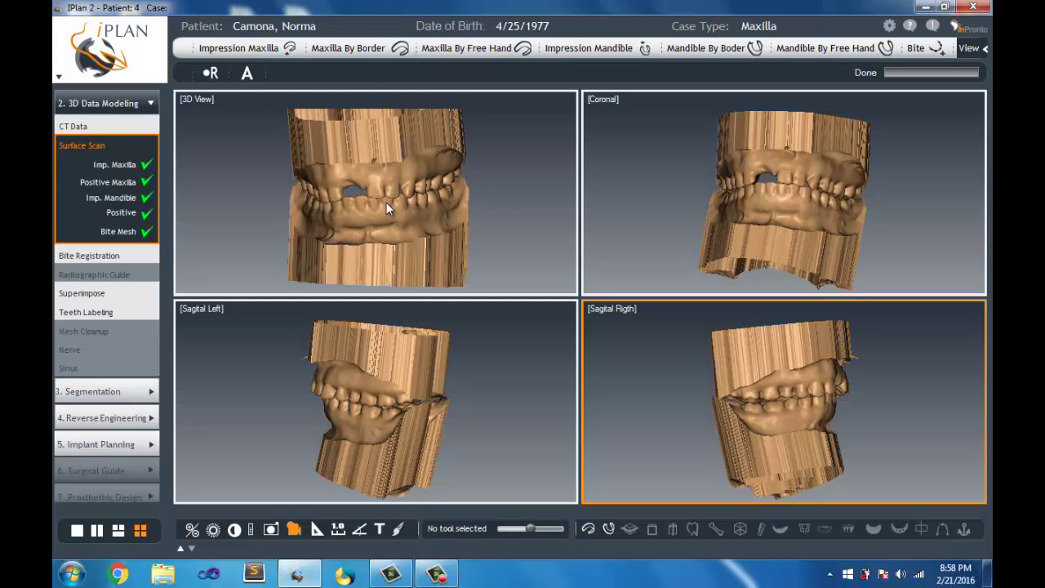
Step: Inspect the front of the occluding maxilla and mandible surface scans around the missing tooth gap in the 3D view
left_click_drag(385, 202, 413, 175)
left_click(415, 205)
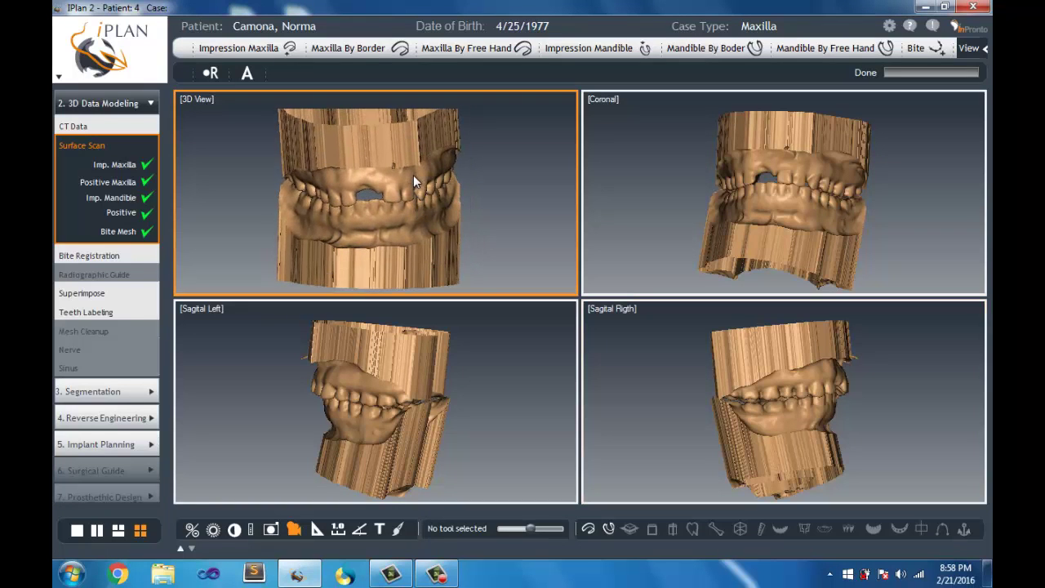
scroll(413, 173, "up", 3)
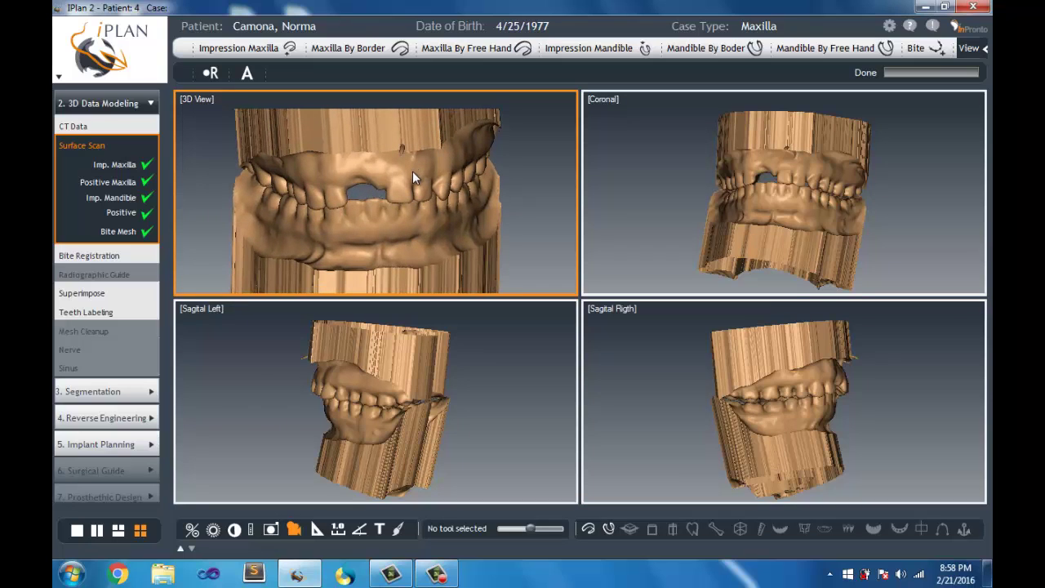
scroll(412, 170, "down", 3)
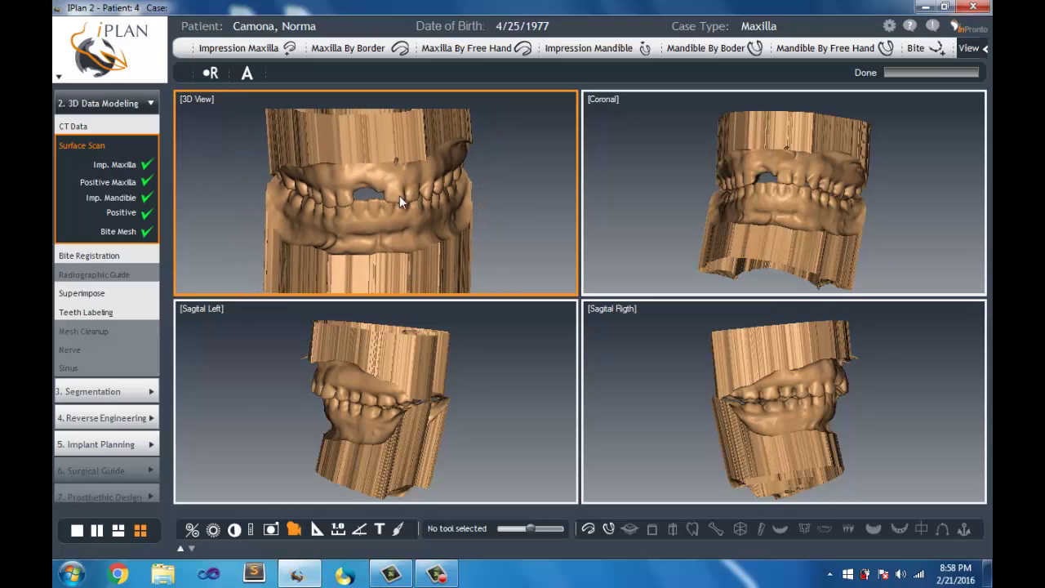
Step: Examine the maxilla impression scan and the positive maxilla model created by border
left_click(267, 47)
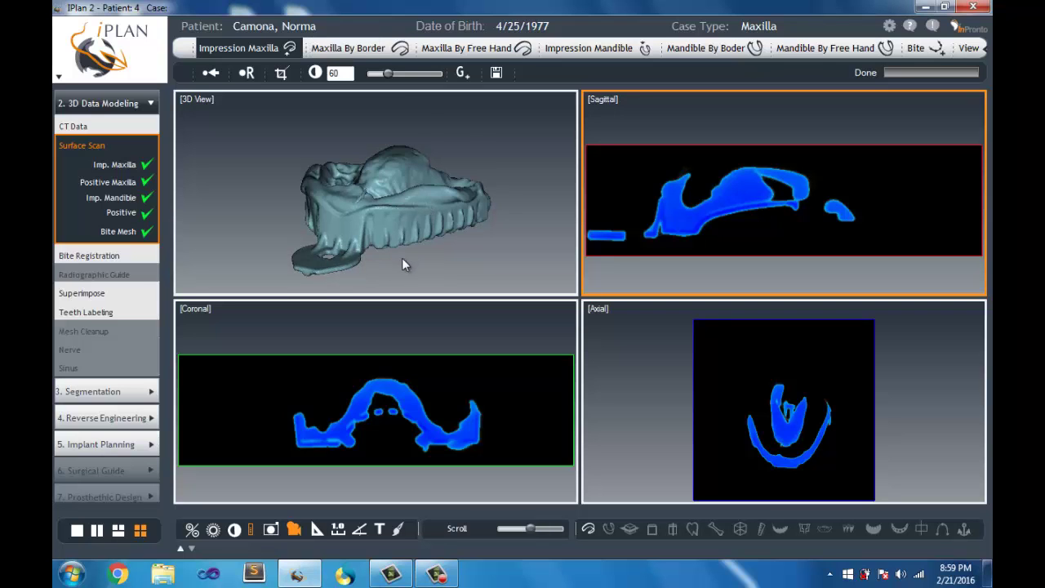
mouse_move(402, 265)
left_mouse_down()
mouse_move(395, 272)
mouse_move(394, 259)
left_mouse_up()
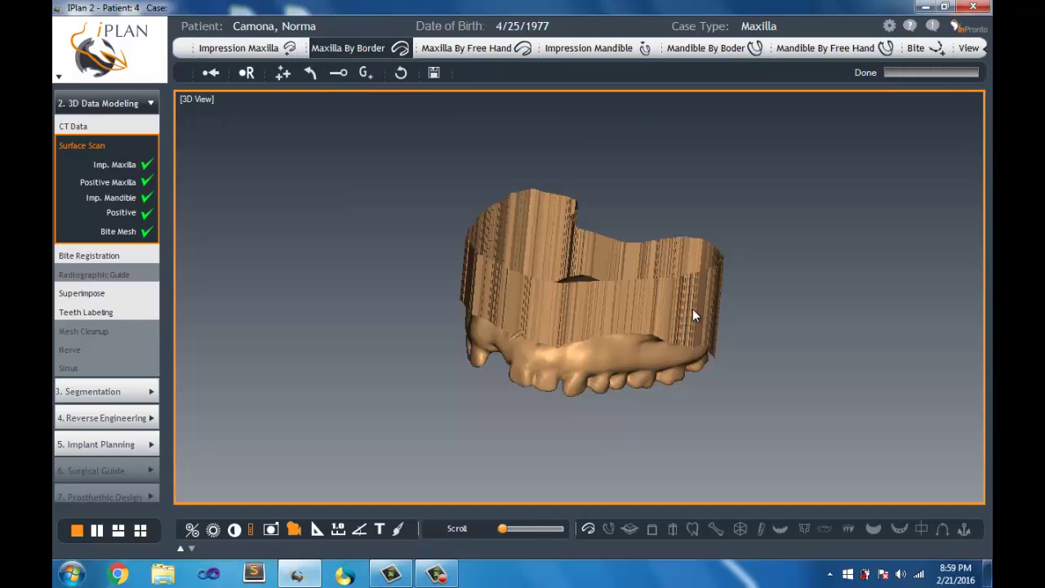
mouse_move(693, 309)
left_mouse_down()
mouse_move(652, 272)
mouse_move(699, 249)
mouse_move(742, 268)
mouse_move(664, 286)
mouse_move(704, 289)
mouse_move(686, 307)
left_mouse_up()
Step: Examine the mandible impression scan and the positive mandible model created by border
left_click(643, 50)
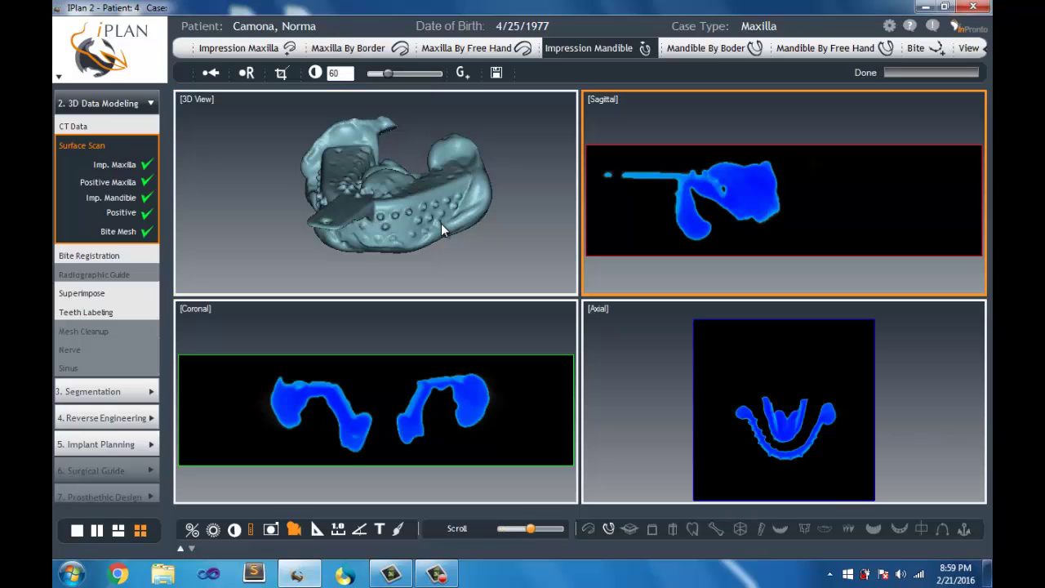
left_click_drag(417, 164, 518, 133)
left_click(518, 136)
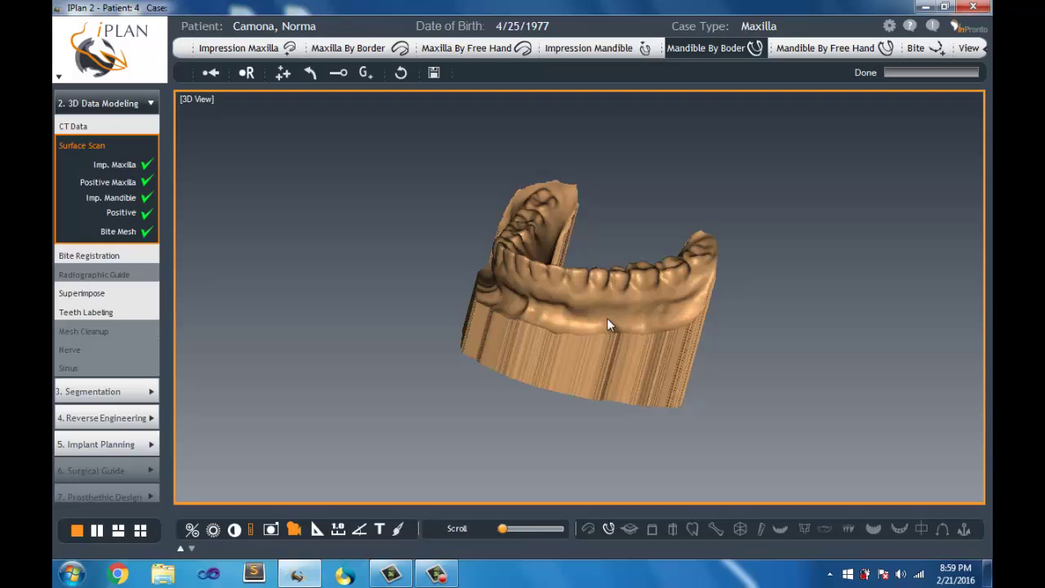
left_click_drag(606, 320, 575, 331)
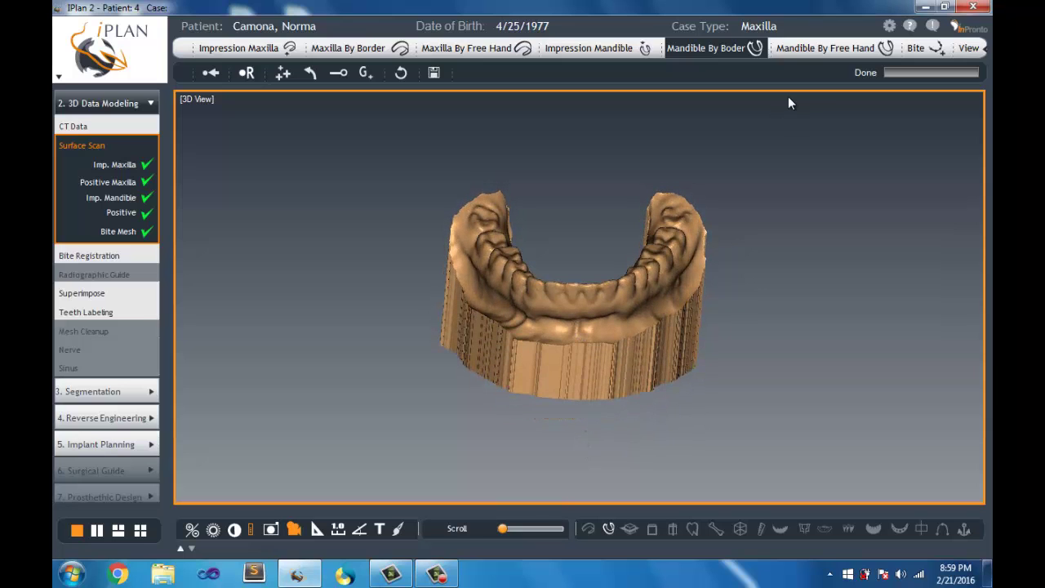
Step: Examine the bite scan, and return to the combined view of the maxilla and mandible models in occlusion
left_click(915, 49)
left_click_drag(414, 243, 517, 172)
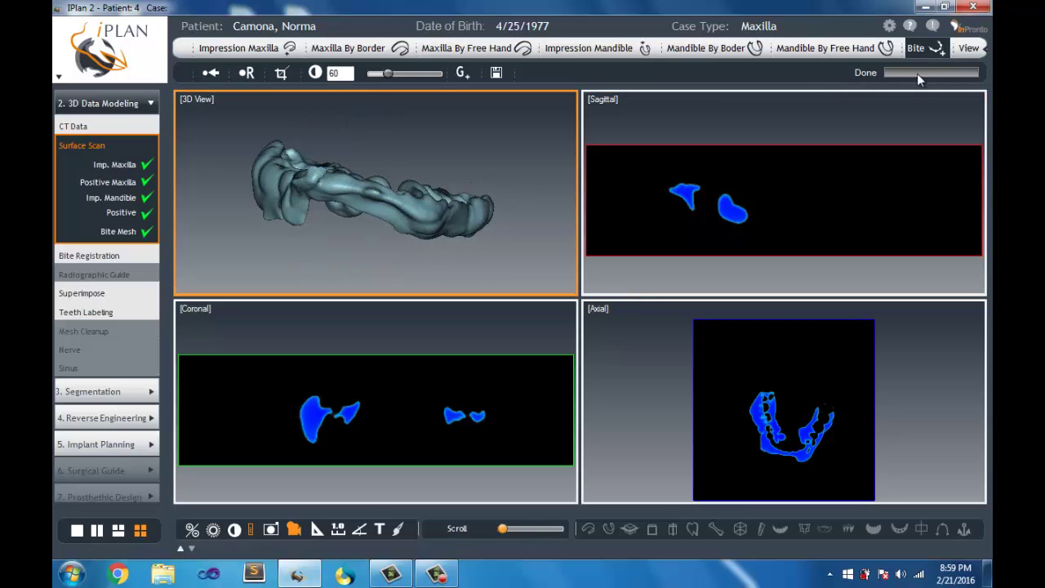
left_click(970, 49)
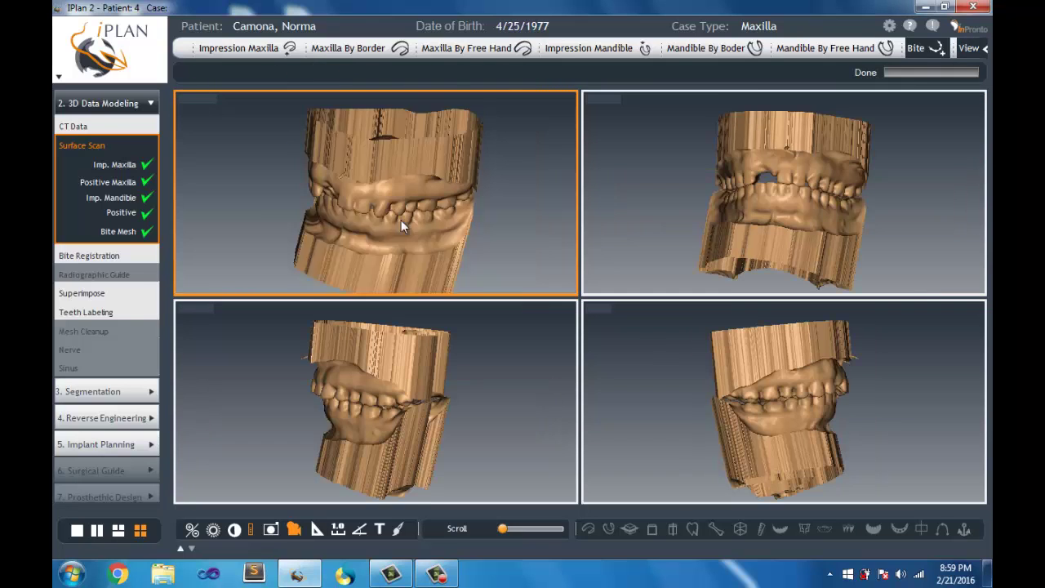
mouse_move(401, 220)
left_mouse_down()
mouse_move(357, 252)
mouse_move(351, 169)
mouse_move(401, 187)
mouse_move(408, 205)
left_mouse_up()
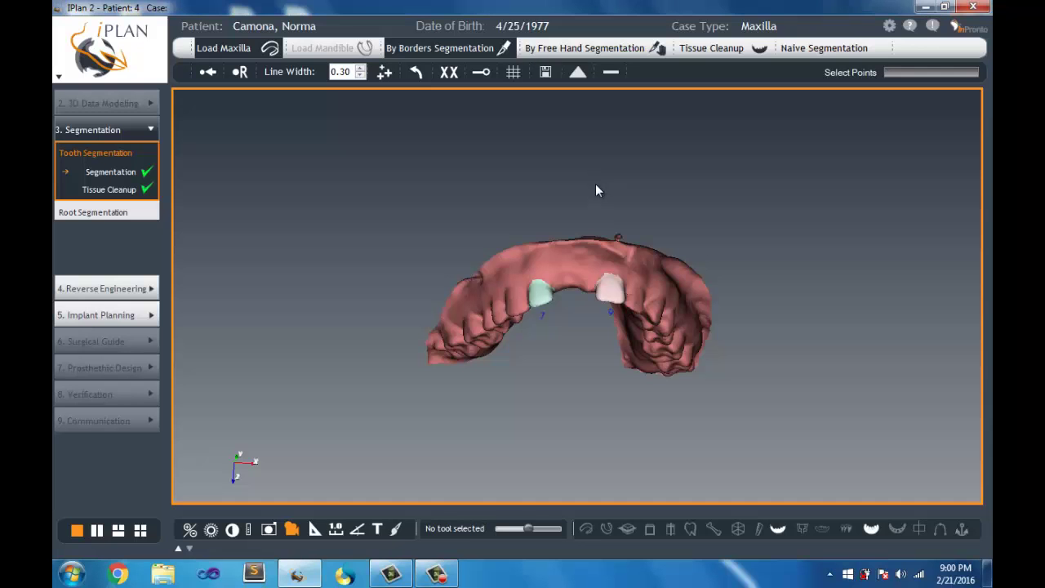
Step: Inspect segmented teeth 7 and 9 on the maxilla, and open Tissue Cleanup to examine the tissue without them
left_click_drag(595, 184, 579, 109)
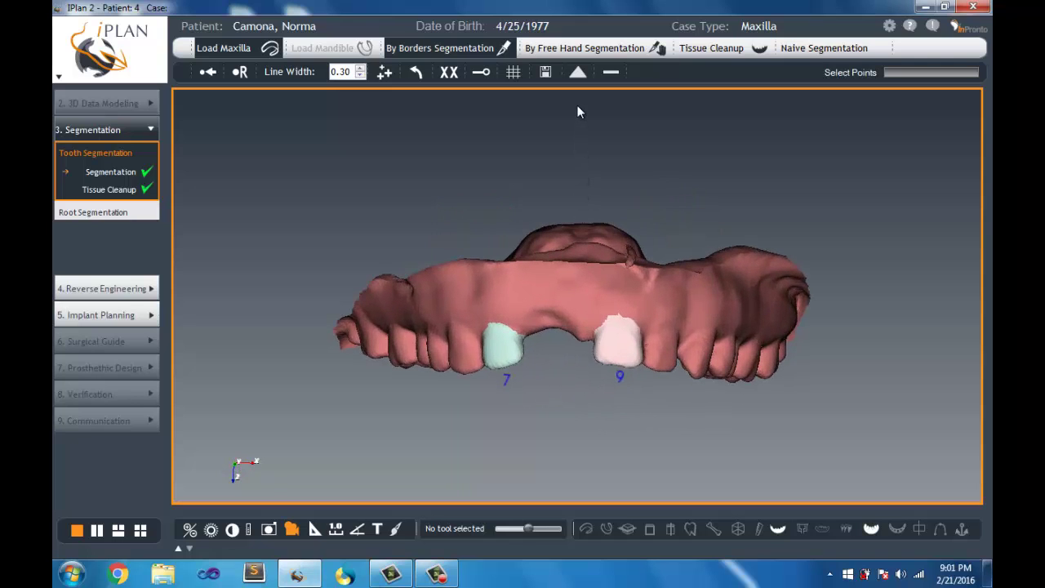
mouse_move(580, 301)
left_mouse_down()
mouse_move(540, 299)
mouse_move(577, 297)
left_mouse_up()
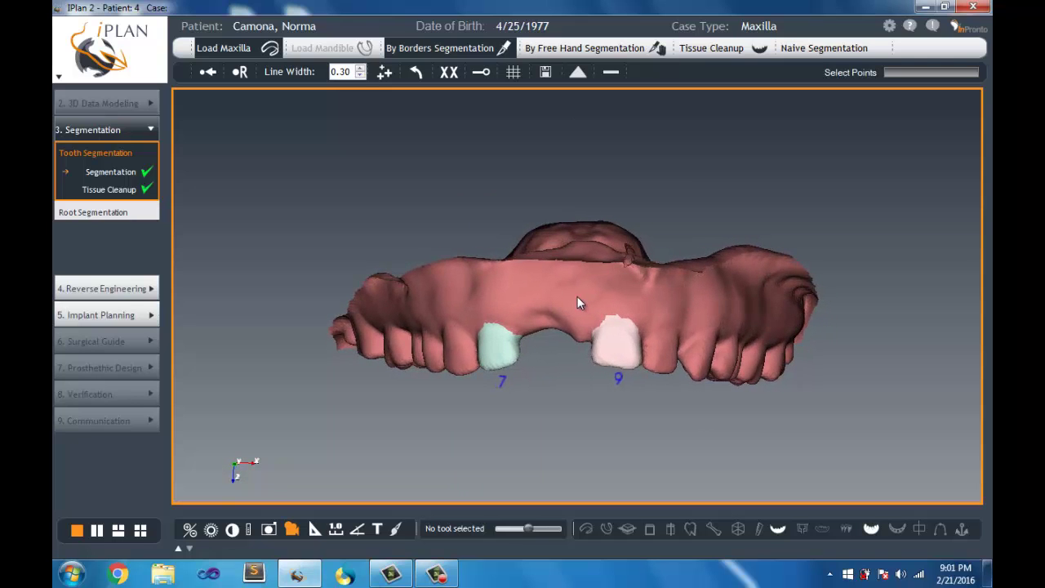
left_click(739, 47)
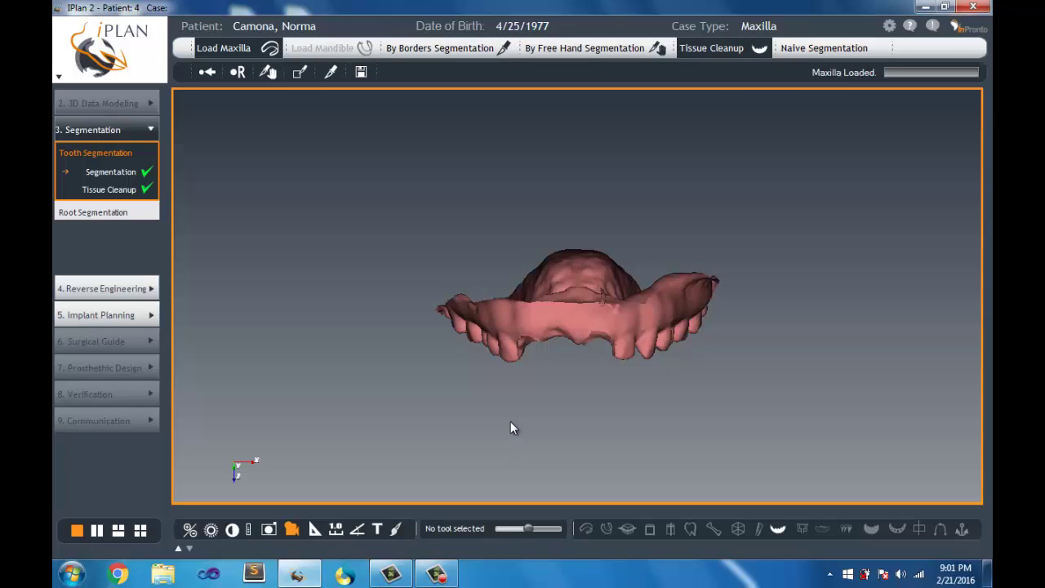
left_click_drag(511, 415, 511, 379)
right_click_drag(511, 303, 499, 124)
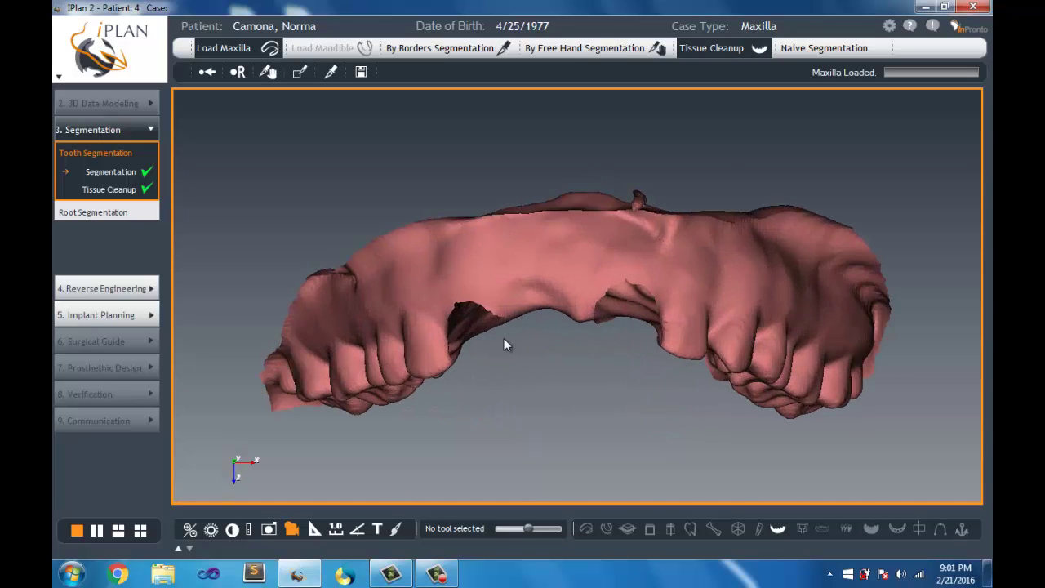
mouse_move(503, 338)
left_mouse_down()
mouse_move(501, 270)
mouse_move(496, 344)
left_mouse_up()
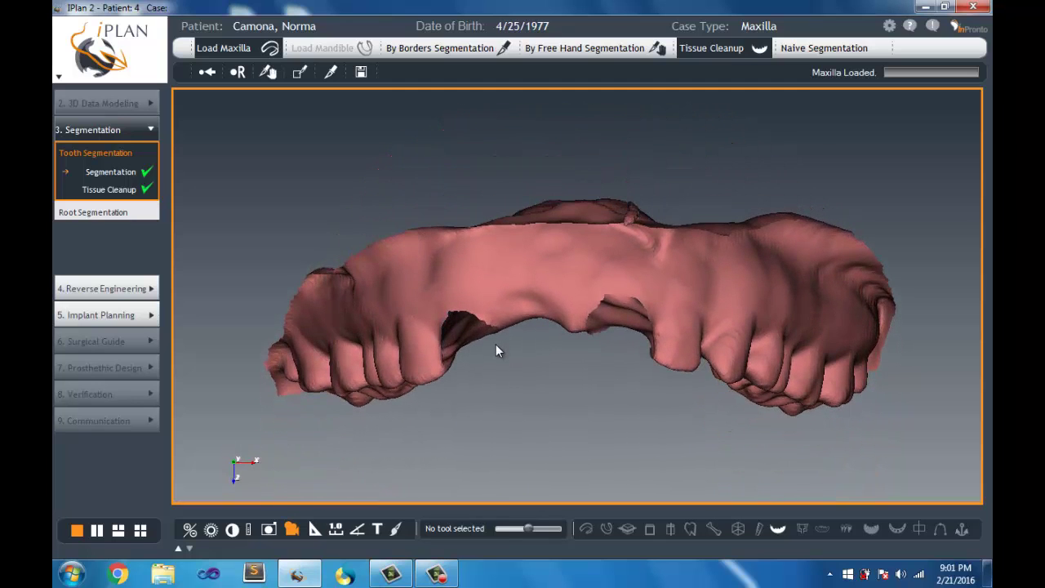
Step: Open Root Segmentation and hide the maxilla tissue to examine the isolated roots and crowns of the two segmented teeth
left_click(133, 212)
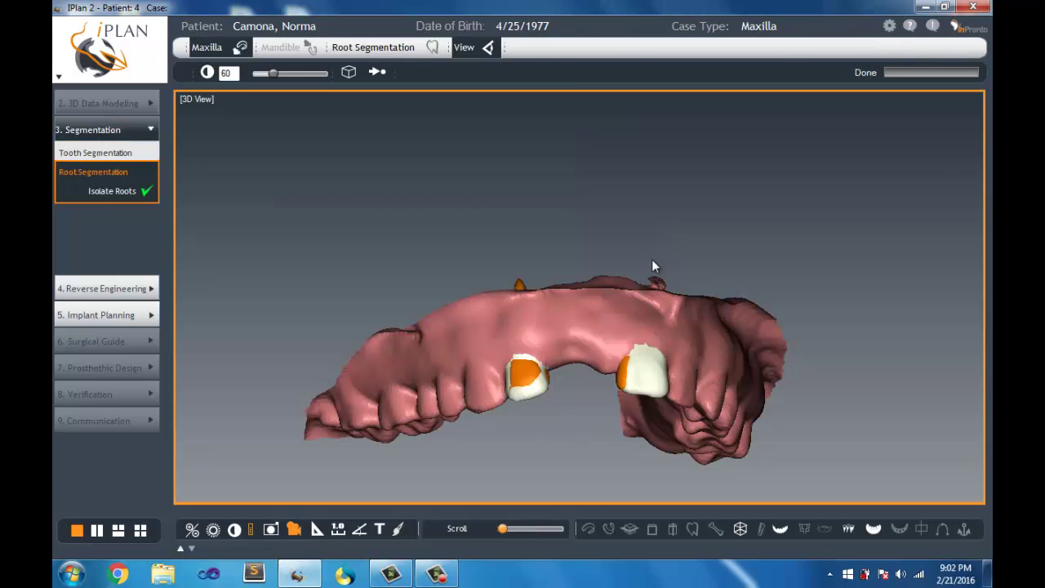
left_click_drag(651, 258, 619, 239)
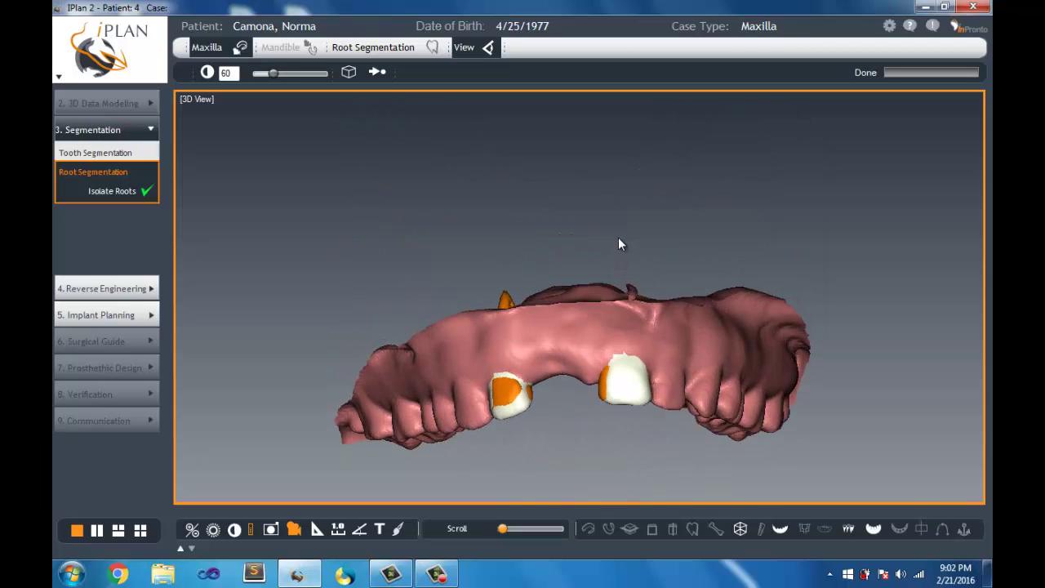
left_click(780, 529)
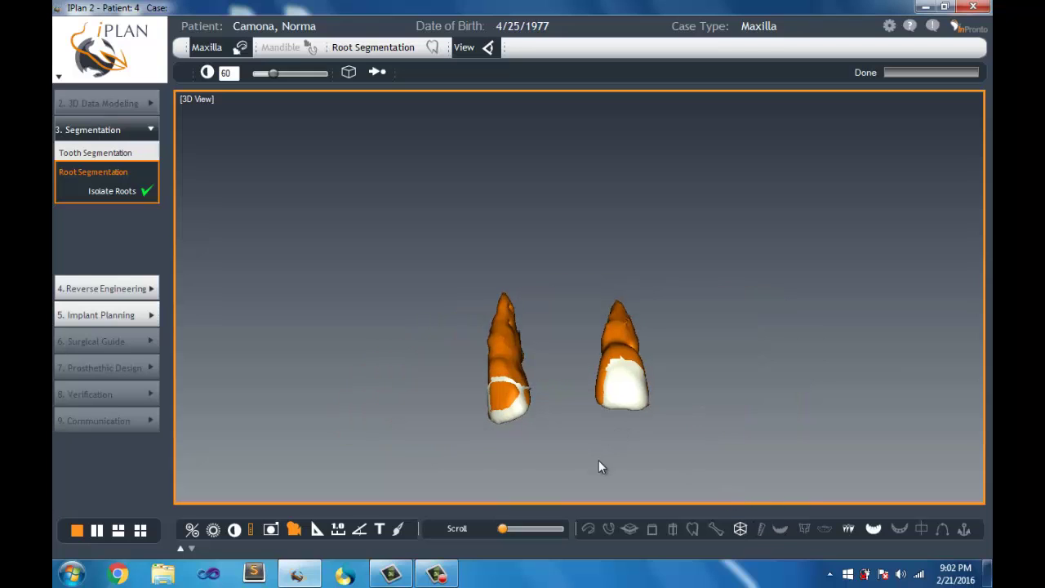
left_click_drag(598, 466, 814, 475)
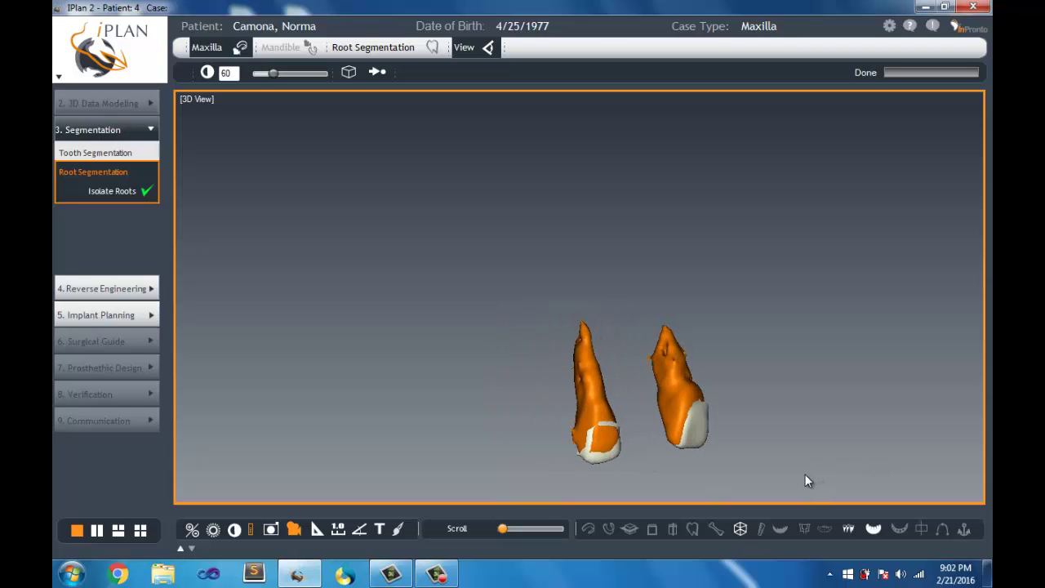
middle_click_drag(694, 412, 605, 316)
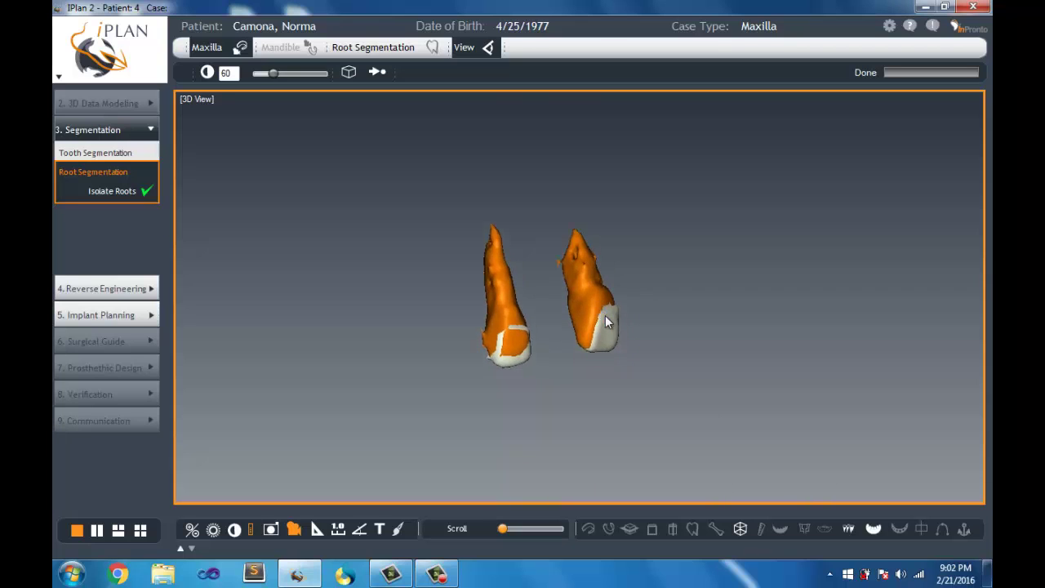
left_click_drag(570, 317, 622, 324)
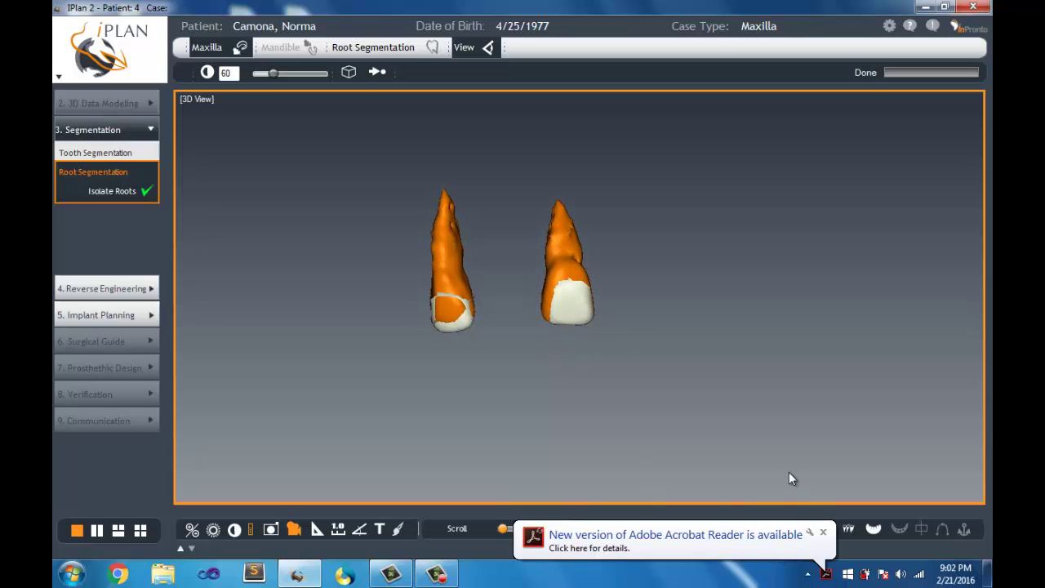
Step: Dismiss the Acrobat Reader update notification and show the maxilla tissue around the segmented roots again
left_click(821, 531)
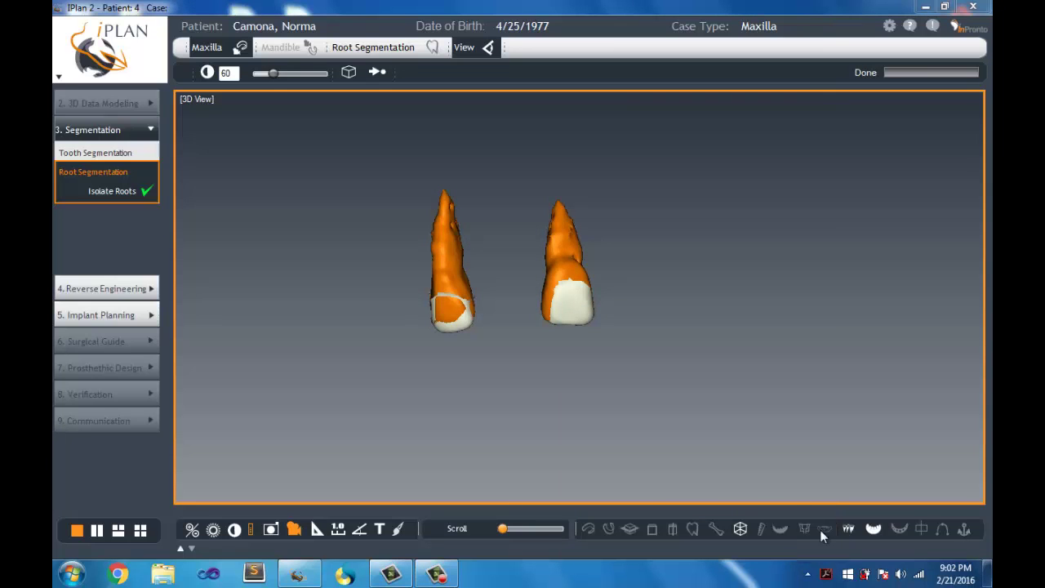
left_click(781, 529)
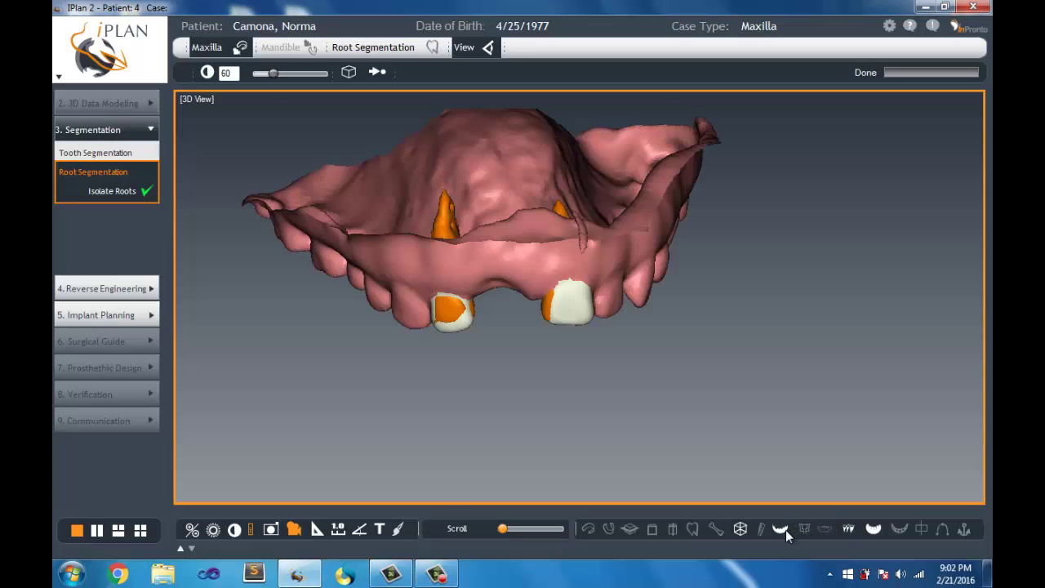
left_click_drag(543, 351, 549, 420)
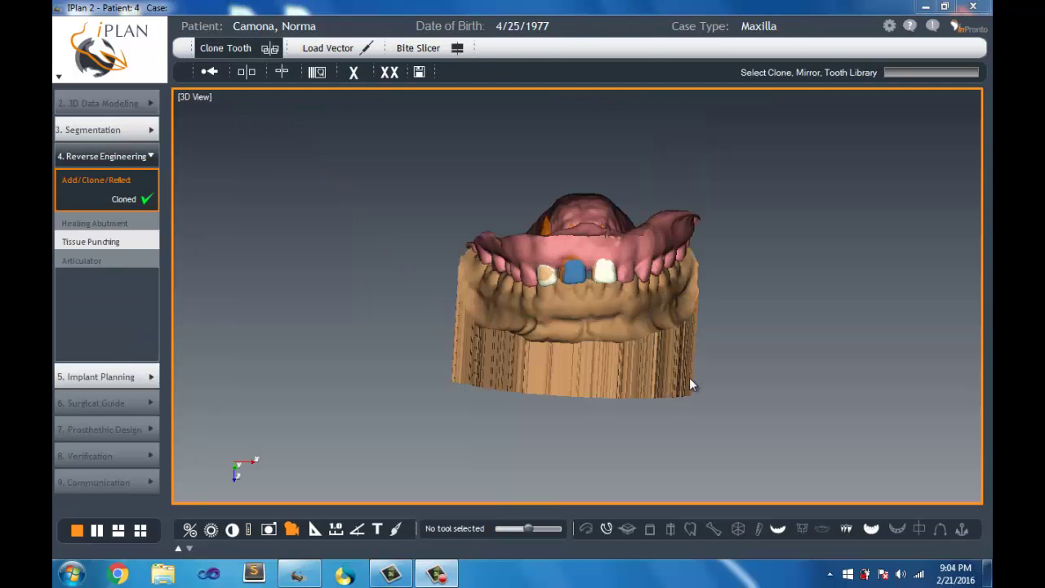
Step: Examine the cloned blue tooth in occlusion up close, and show the segmented roots behind the crowns
left_click_drag(689, 386, 686, 270)
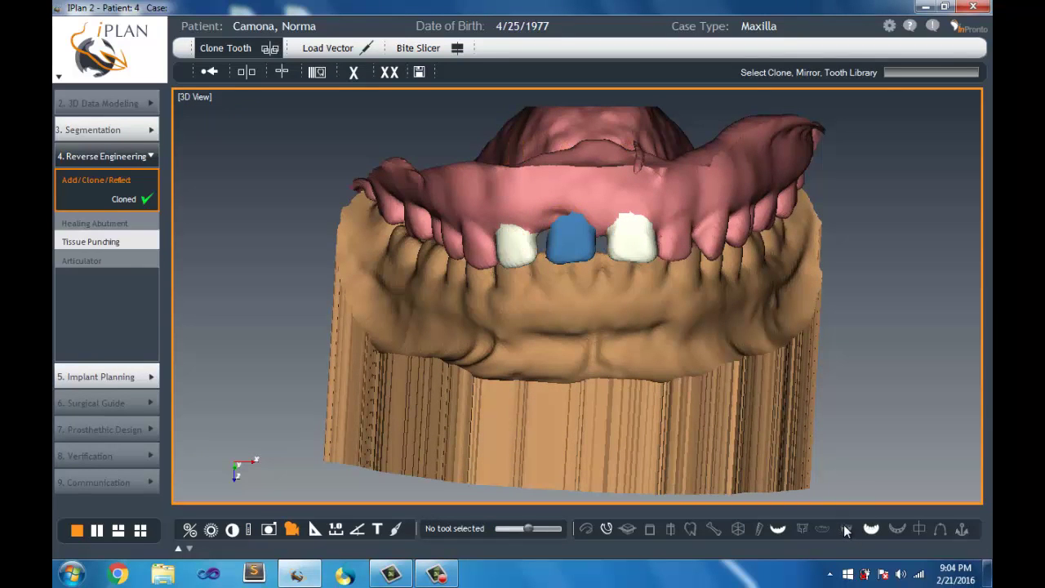
left_click(845, 528)
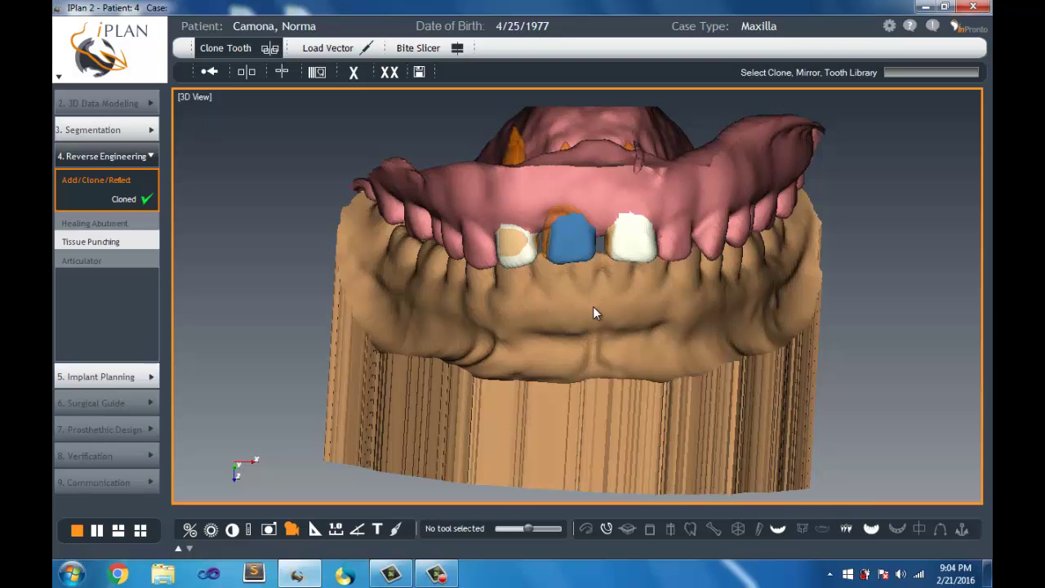
mouse_move(593, 306)
left_mouse_down()
mouse_move(592, 325)
mouse_move(591, 294)
left_mouse_up()
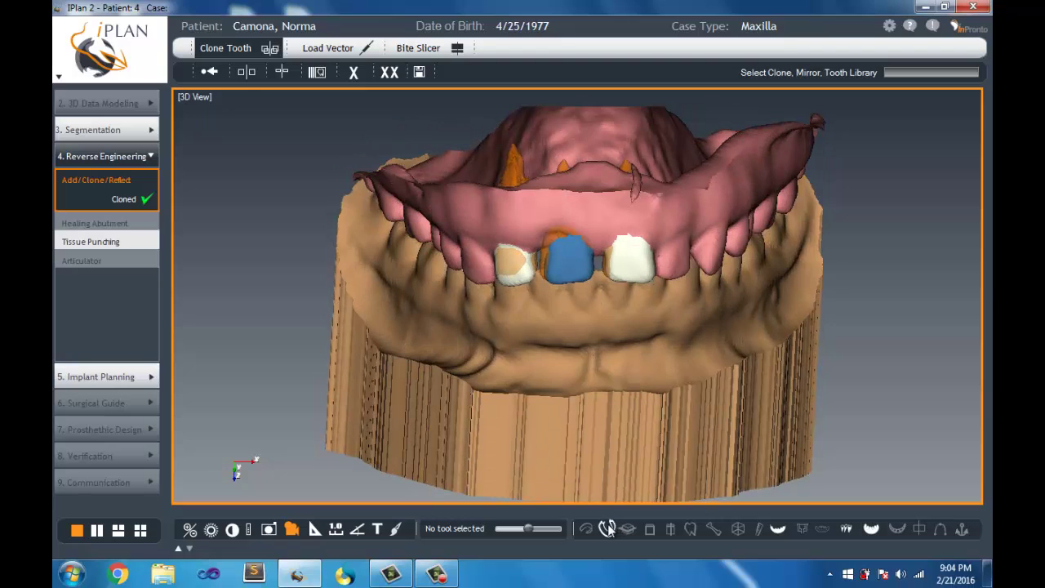
Step: Hide the mandible and the maxilla tissue to examine the isolated crowns and roots, and show the tissue again
left_click(607, 528)
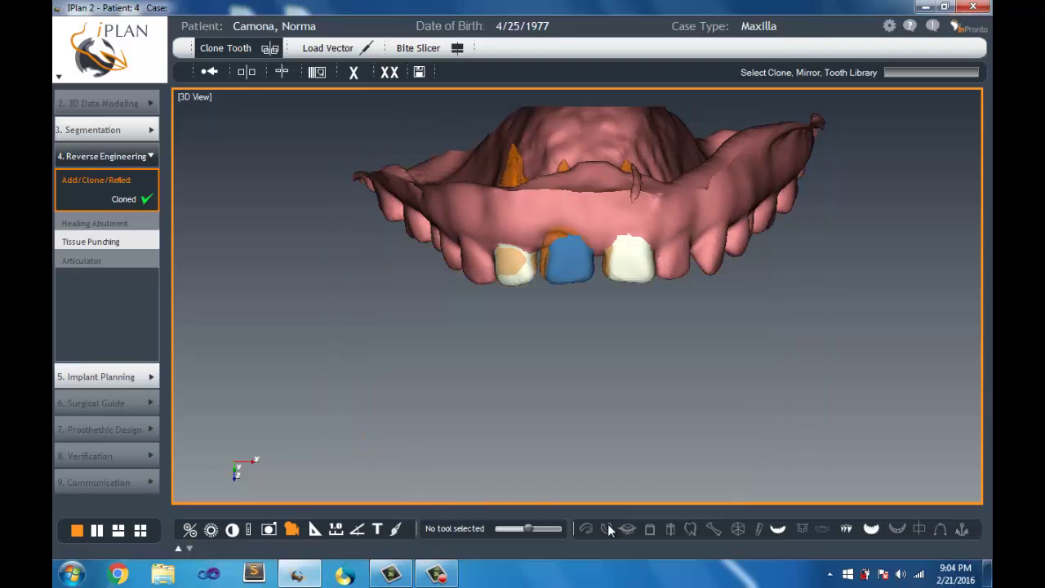
left_click(780, 529)
mouse_move(619, 369)
left_mouse_down()
mouse_move(580, 366)
mouse_move(616, 362)
left_mouse_up()
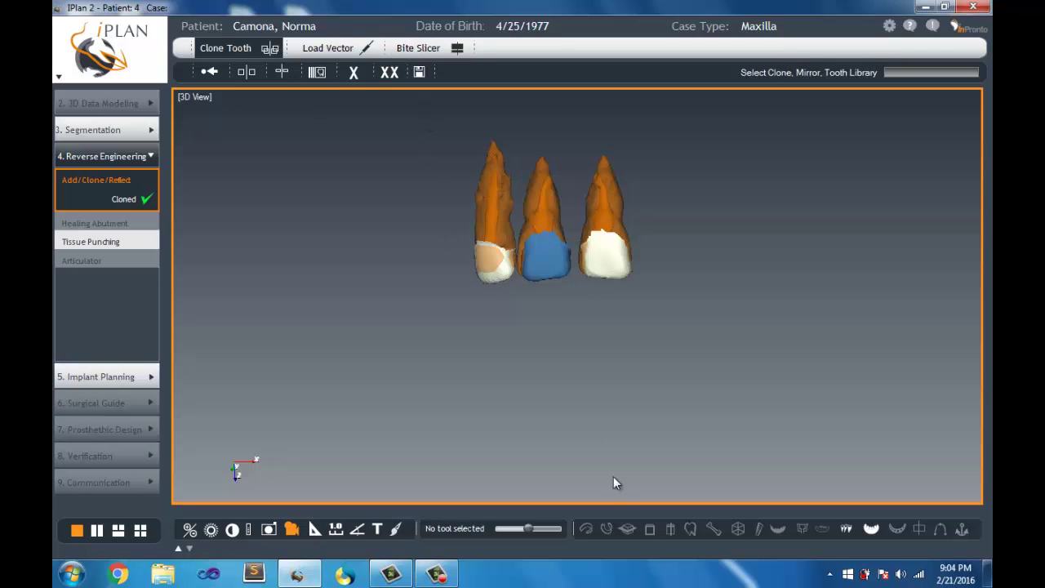
left_click(773, 531)
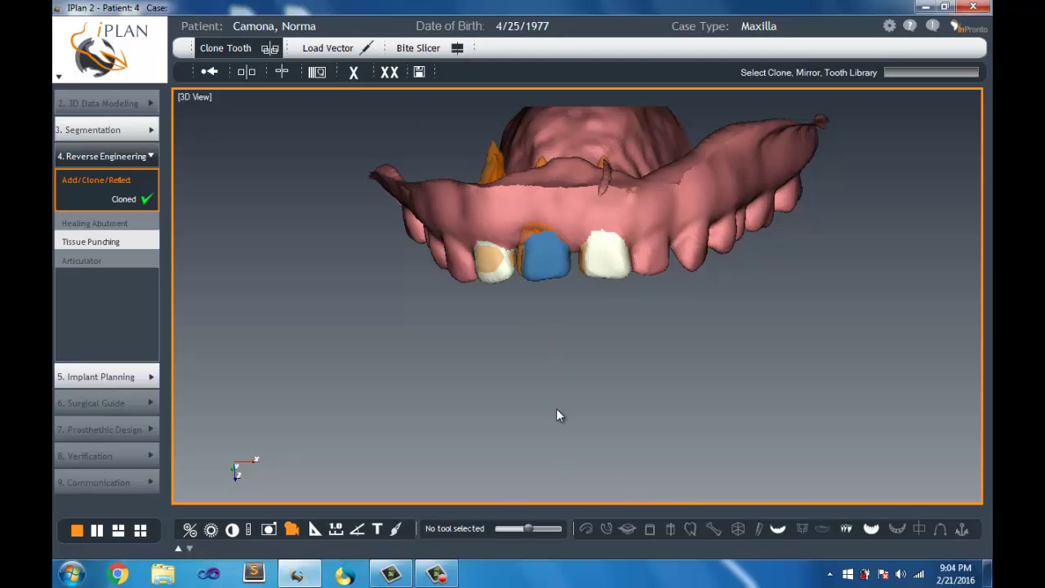
left_click_drag(556, 416, 581, 326)
Step: Open the Bite Slicer, place the slice through the cloned tooth, enlarge its cross-section, and dismiss the Windows color scheme prompt
left_click(435, 47)
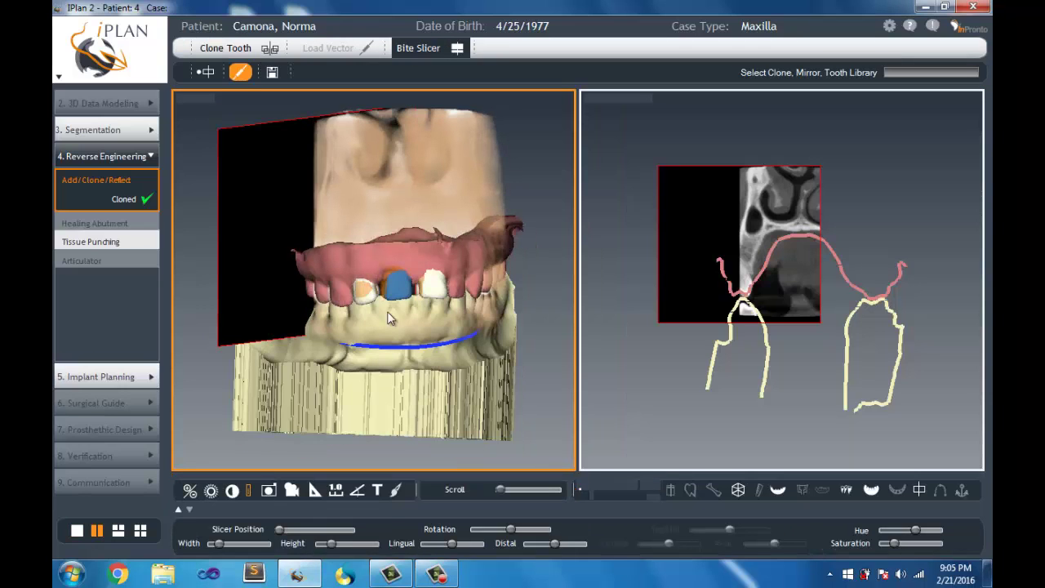
left_click(398, 286)
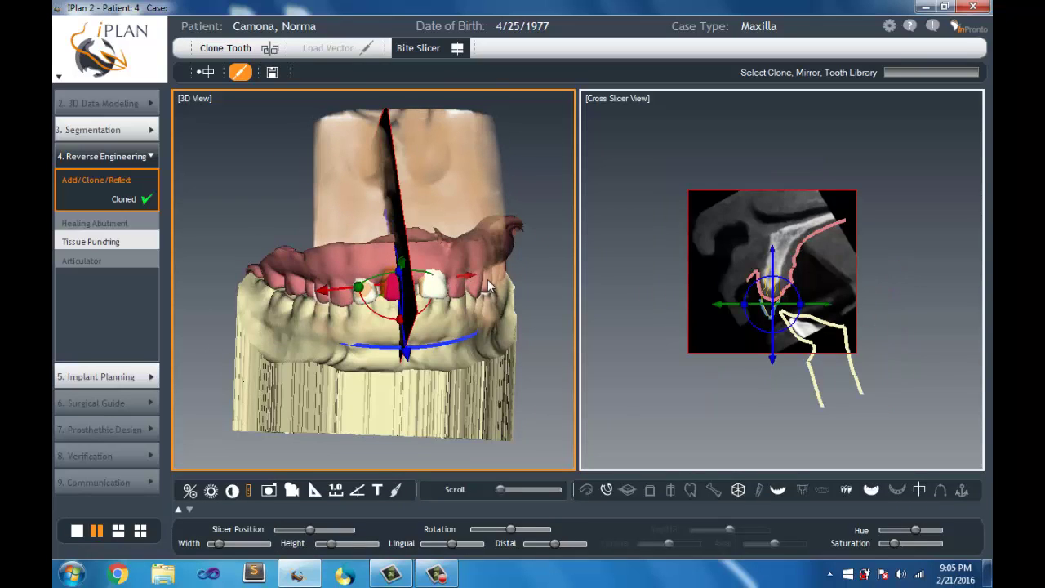
left_click(241, 71)
left_click(648, 300)
right_click_drag(648, 300, 632, 120)
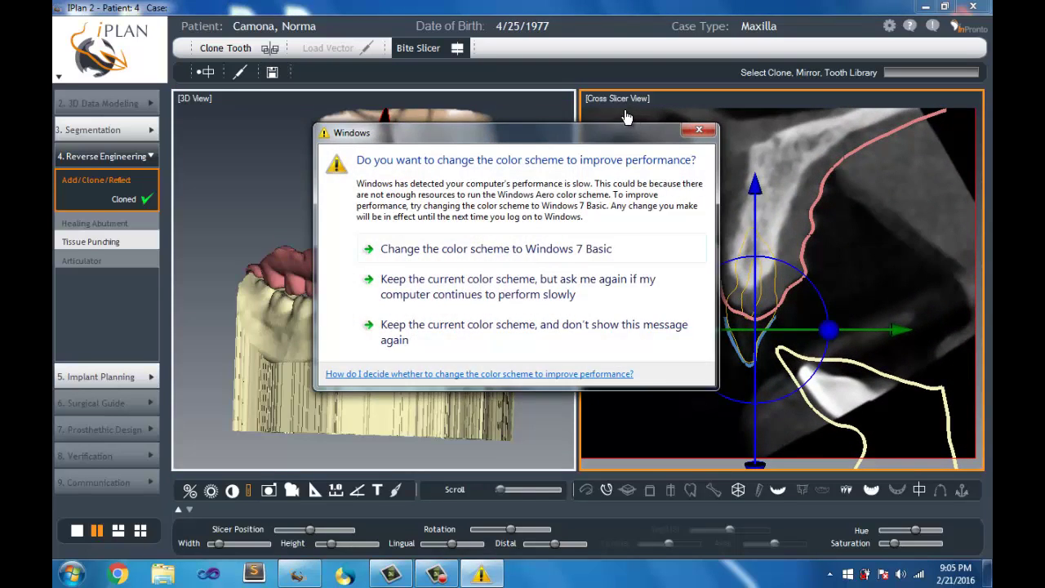
left_click(697, 132)
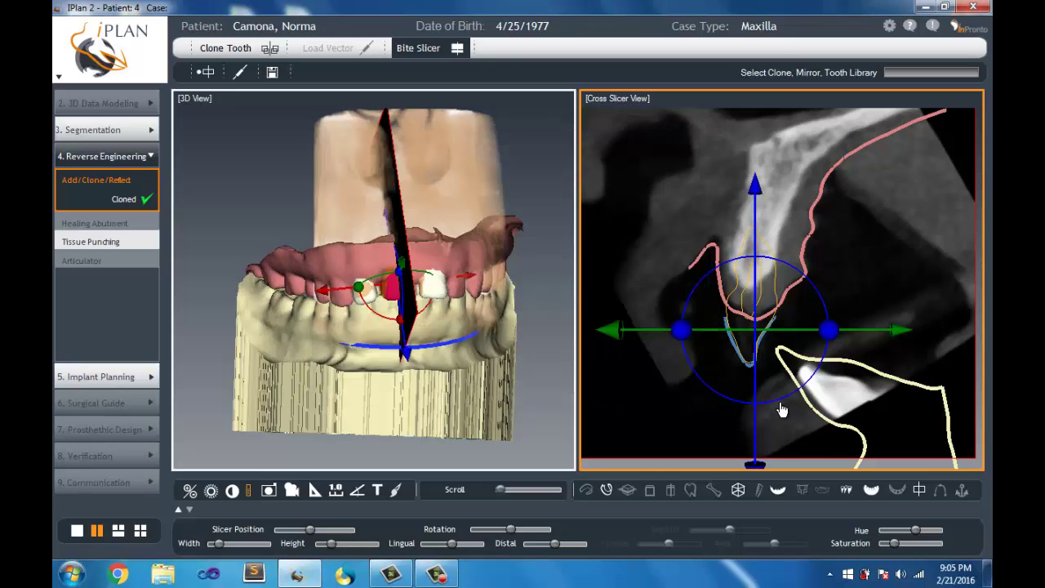
Step: Hide and show the mandible repeatedly to compare the cloned tooth's cross-section with and without the opposing model's outline
left_click(606, 490)
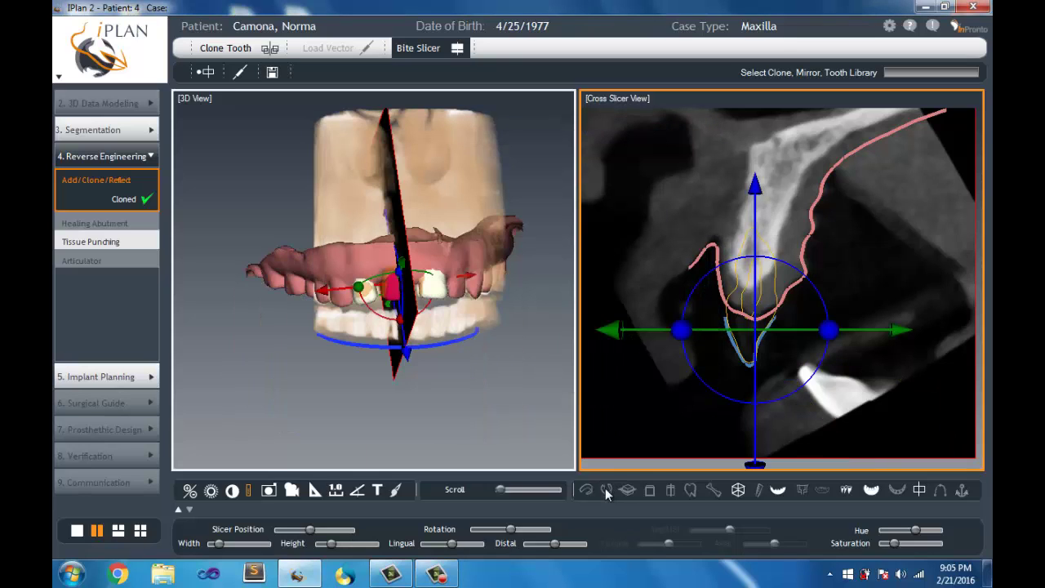
left_click(606, 489)
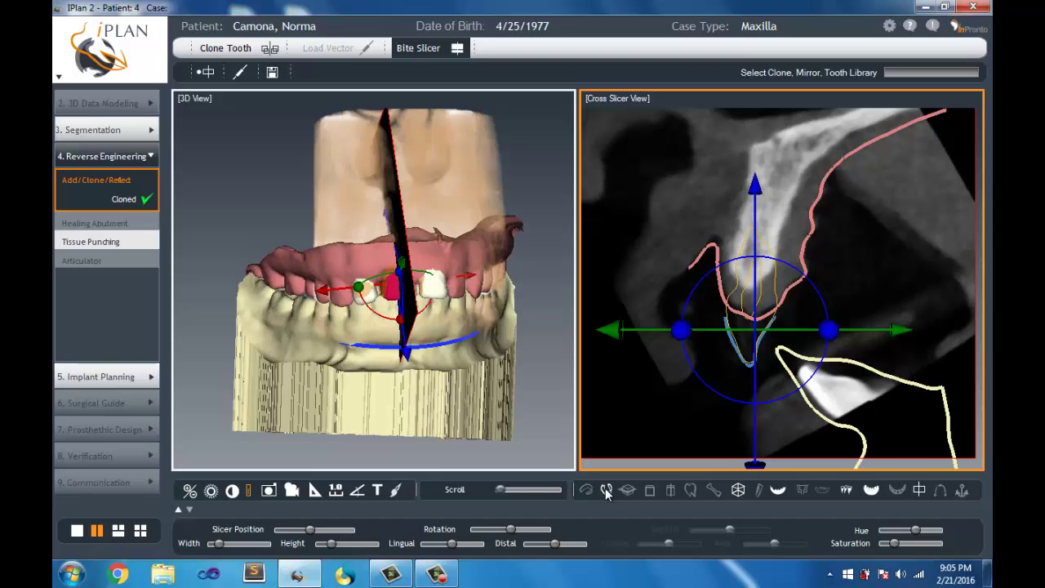
left_click(606, 490)
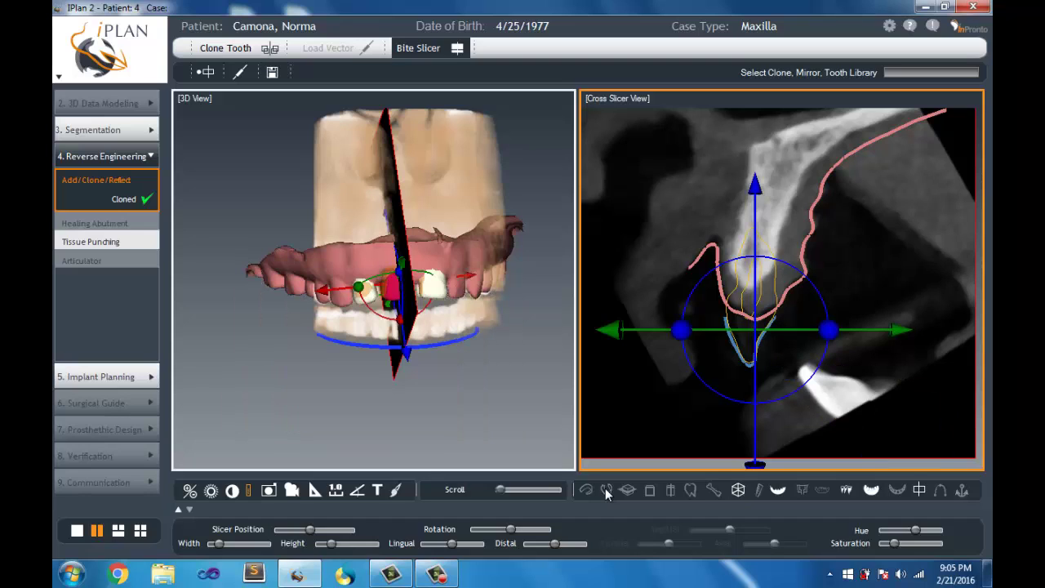
left_click(606, 489)
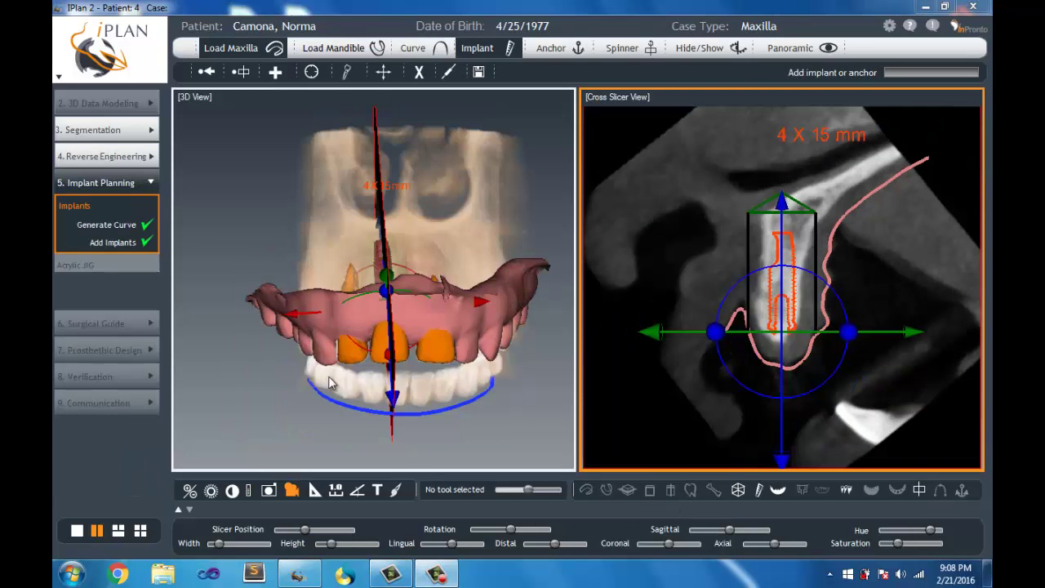
Step: Turn the planning model to the side and hide the volume rendering to expose the 4 x 15 mm implant
left_click_drag(279, 367, 362, 380)
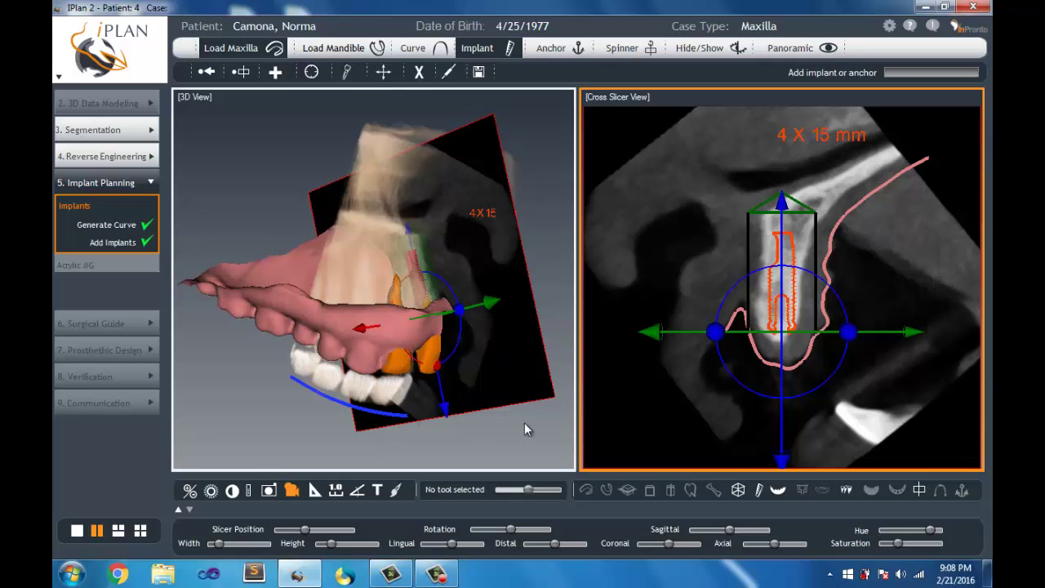
left_click(739, 489)
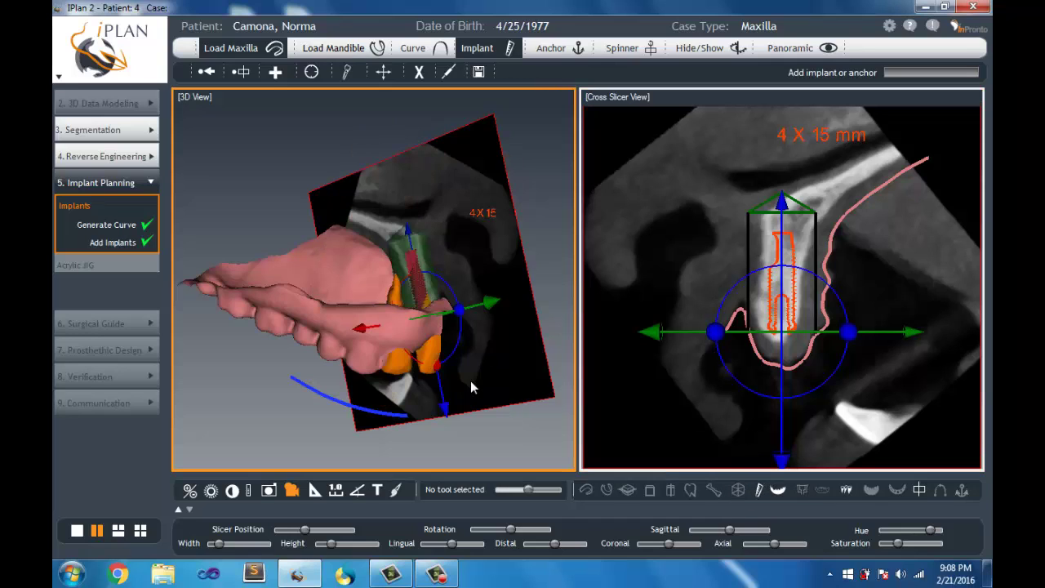
left_click_drag(372, 422, 380, 421)
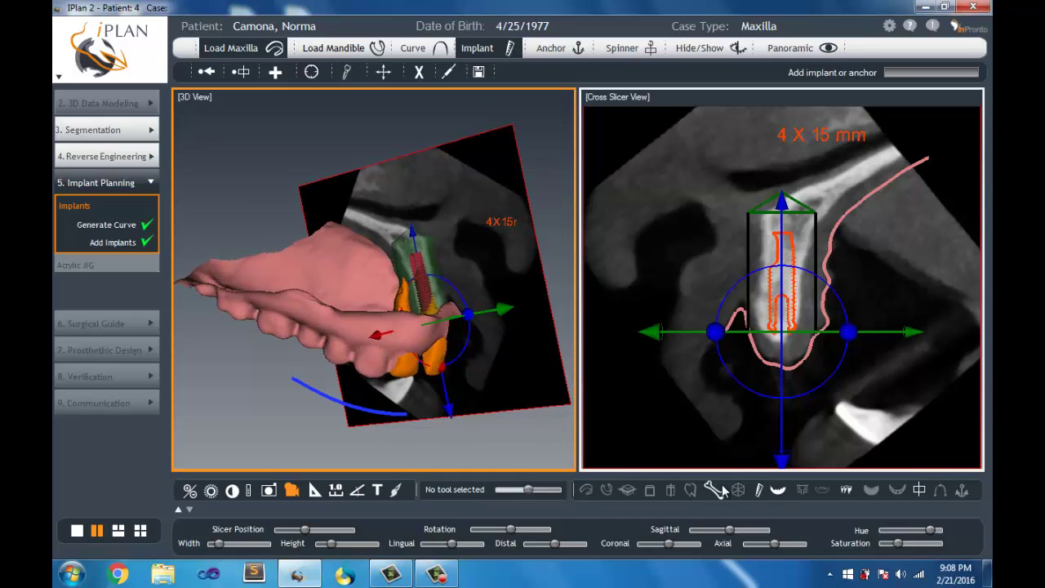
Step: Hide and show the planned implant repeatedly to compare the bone with and without it, and return to a frontal view
left_click(760, 491)
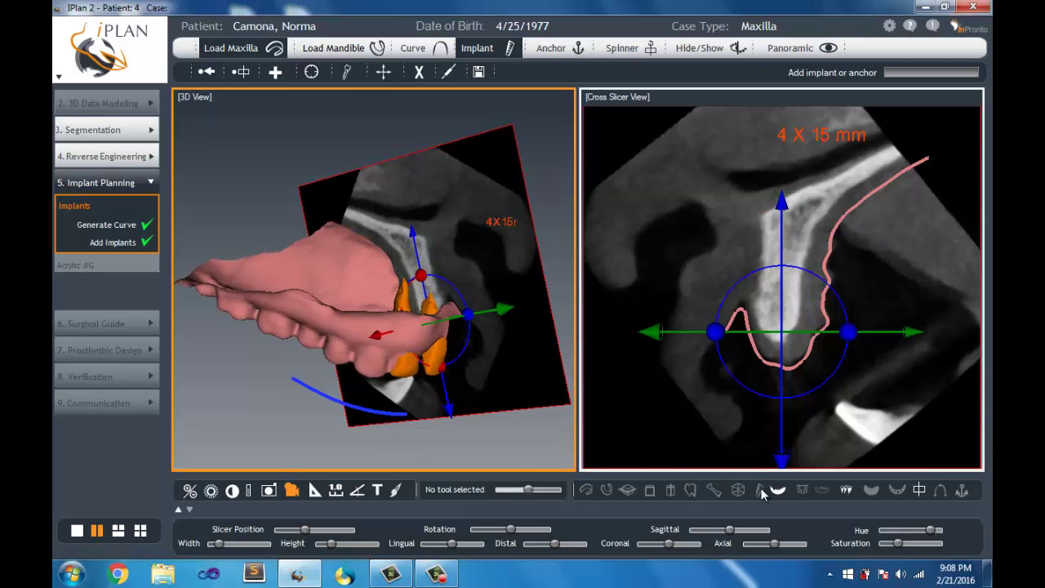
left_click(760, 490)
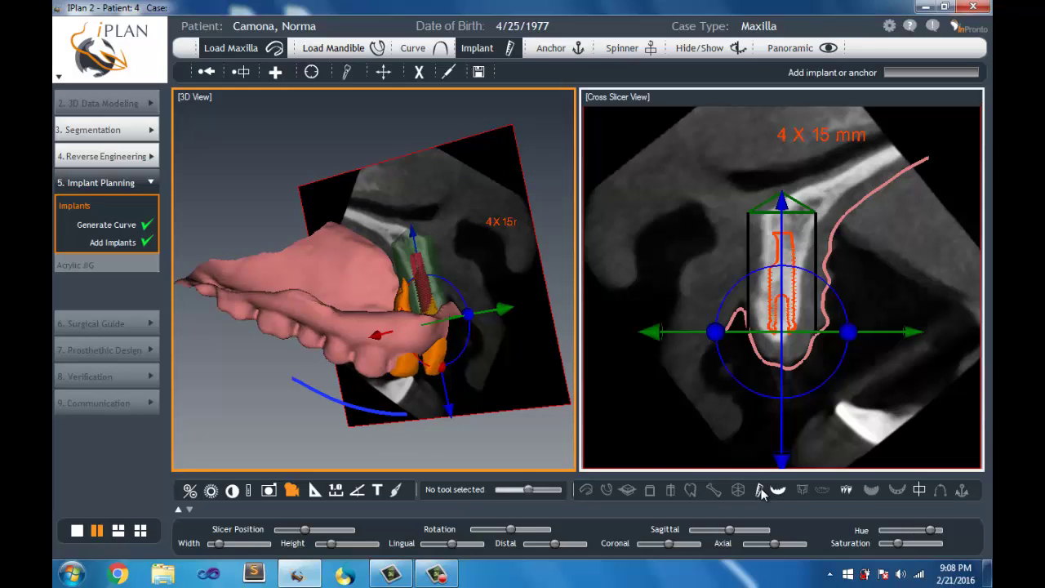
left_click(760, 490)
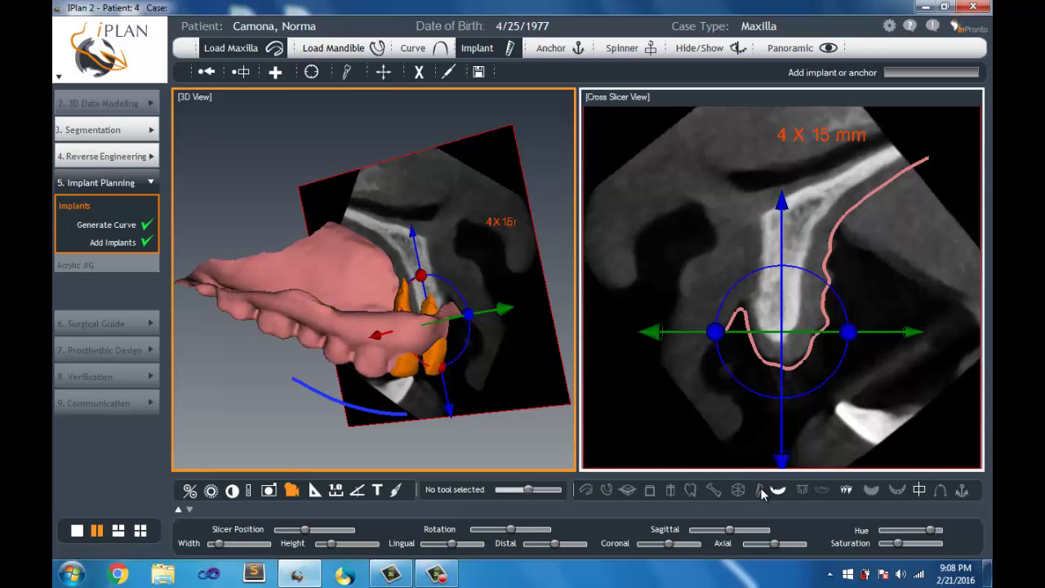
left_click(760, 490)
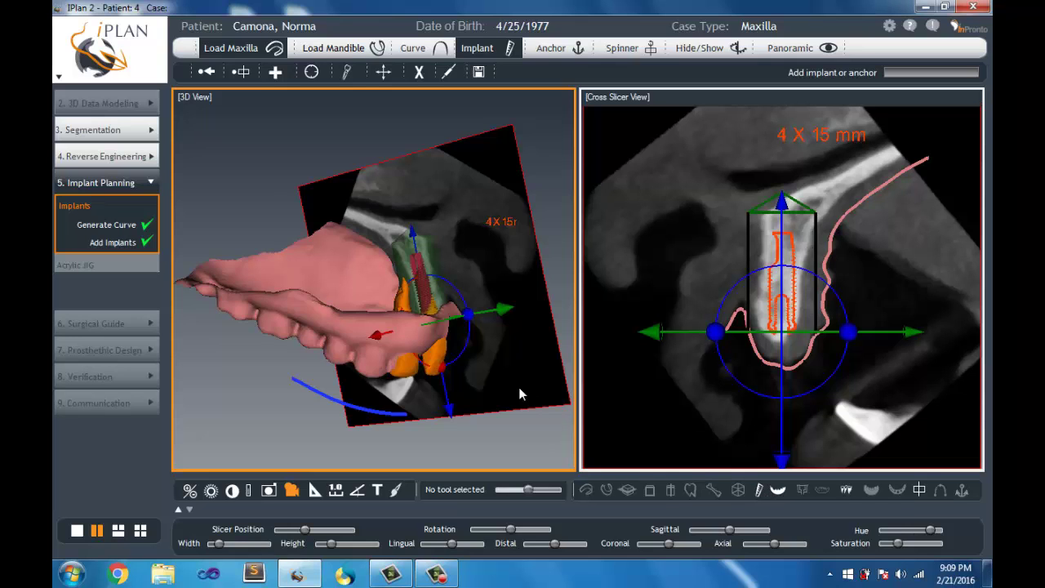
left_click_drag(518, 387, 433, 362)
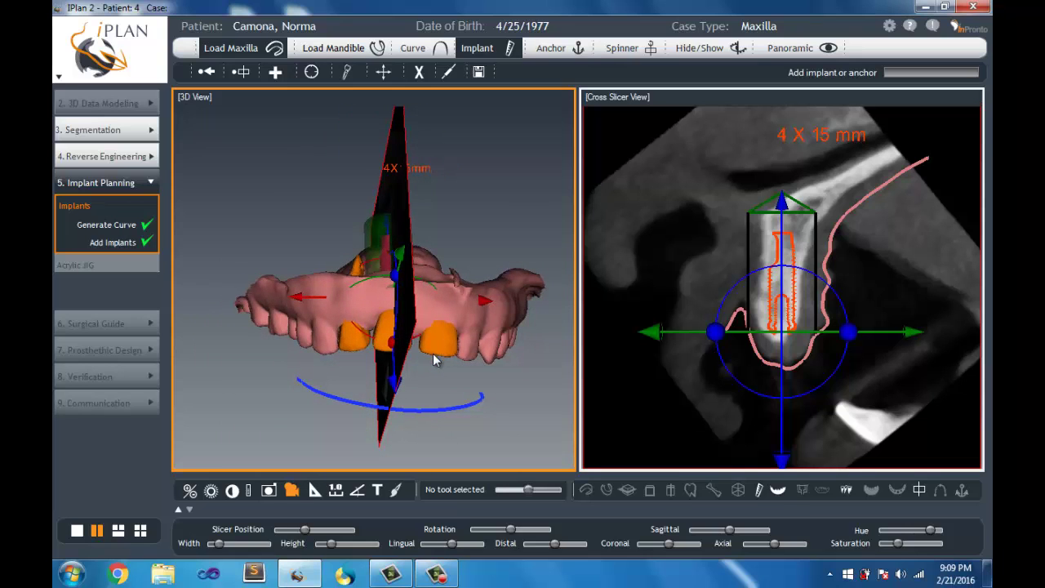
Step: Show the mandible and the crowns, and check the cloned crown's position below the implant in the cross-section
left_click(605, 489)
mouse_move(376, 403)
left_mouse_down()
mouse_move(391, 393)
mouse_move(400, 408)
mouse_move(382, 409)
left_mouse_up()
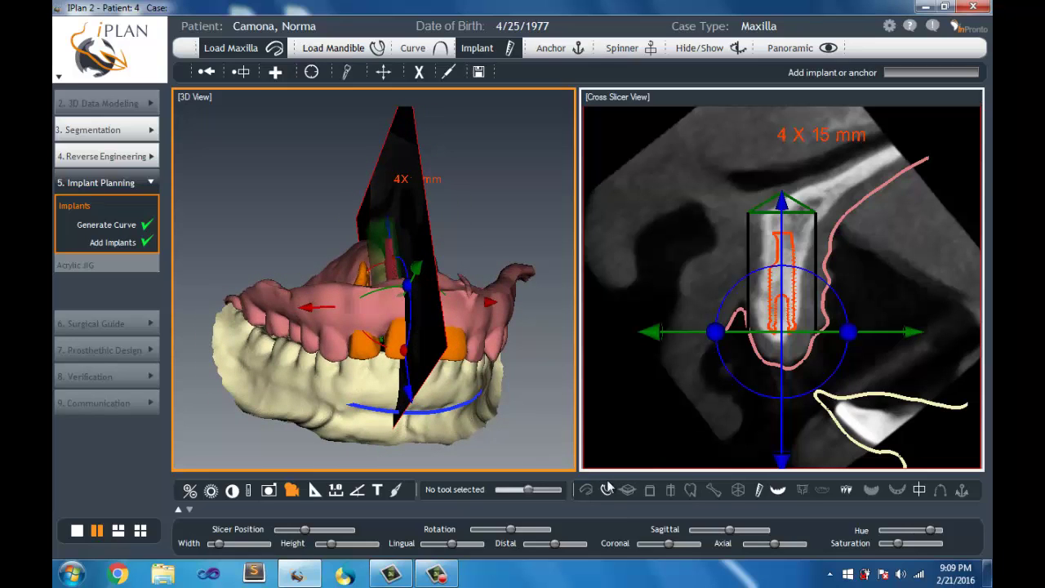
left_click(873, 490)
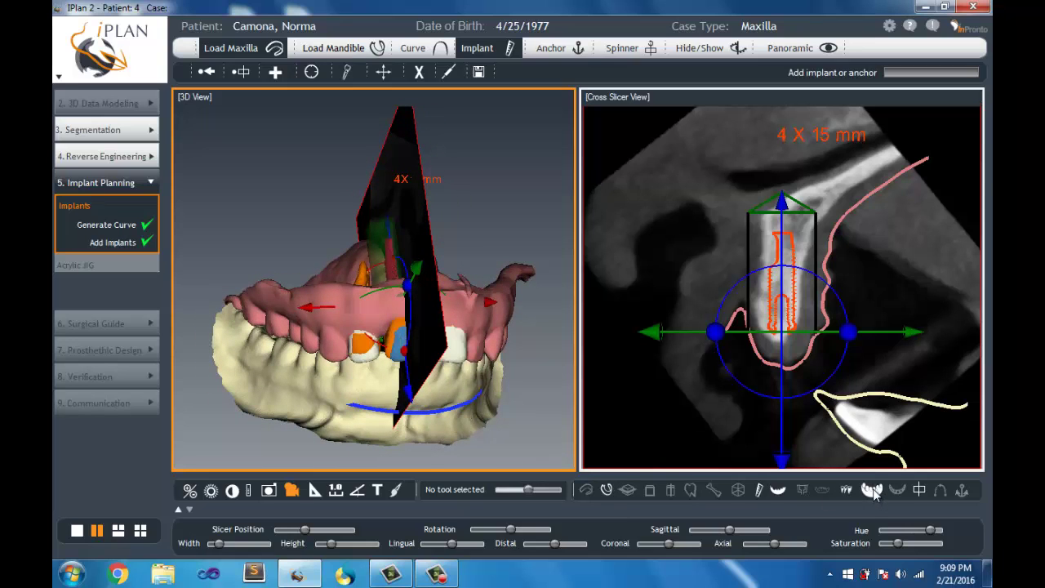
middle_click_drag(731, 424, 730, 397)
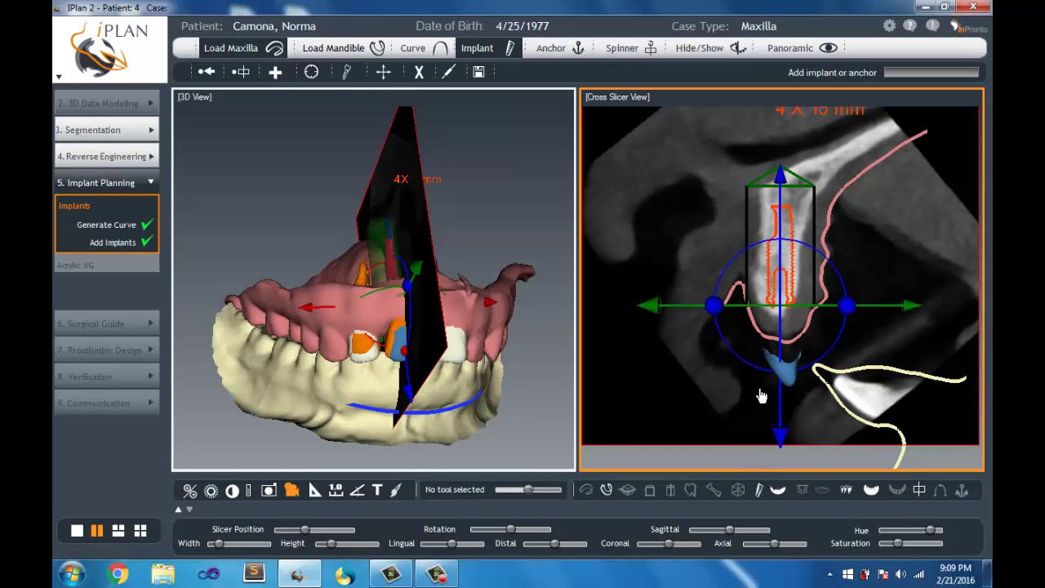
left_click(872, 490)
left_click(872, 490)
Step: Show the bone mesh and hide the slice image to examine the bone, tissue, implant and crown outlines
left_click(713, 489)
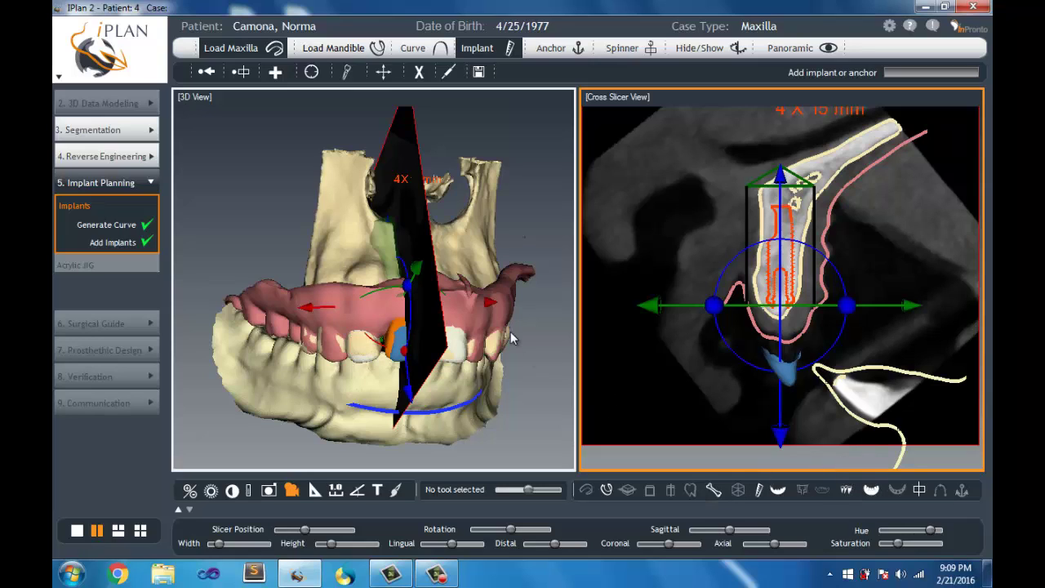
left_click_drag(488, 362, 545, 367)
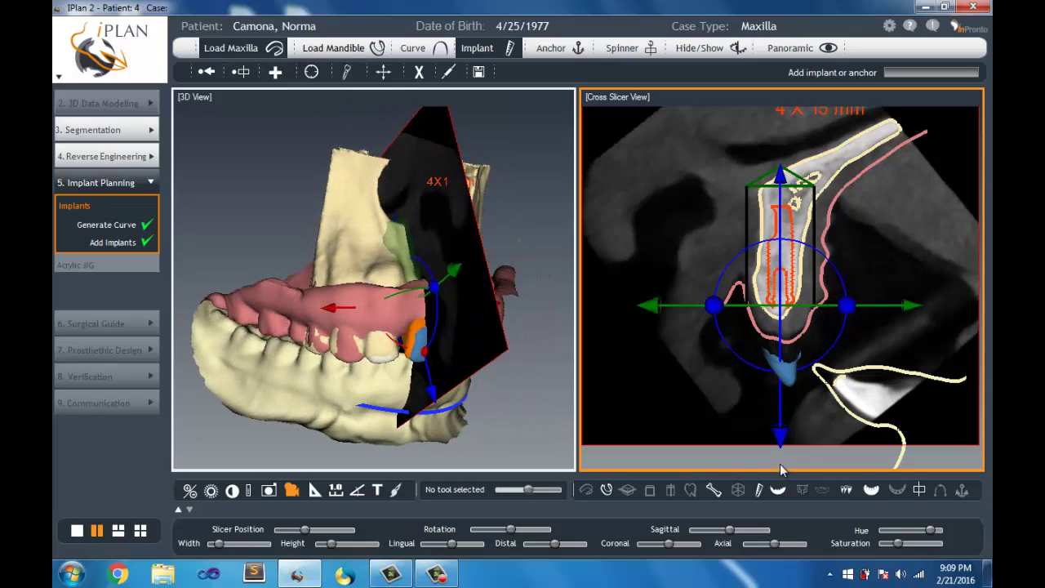
left_click(921, 490)
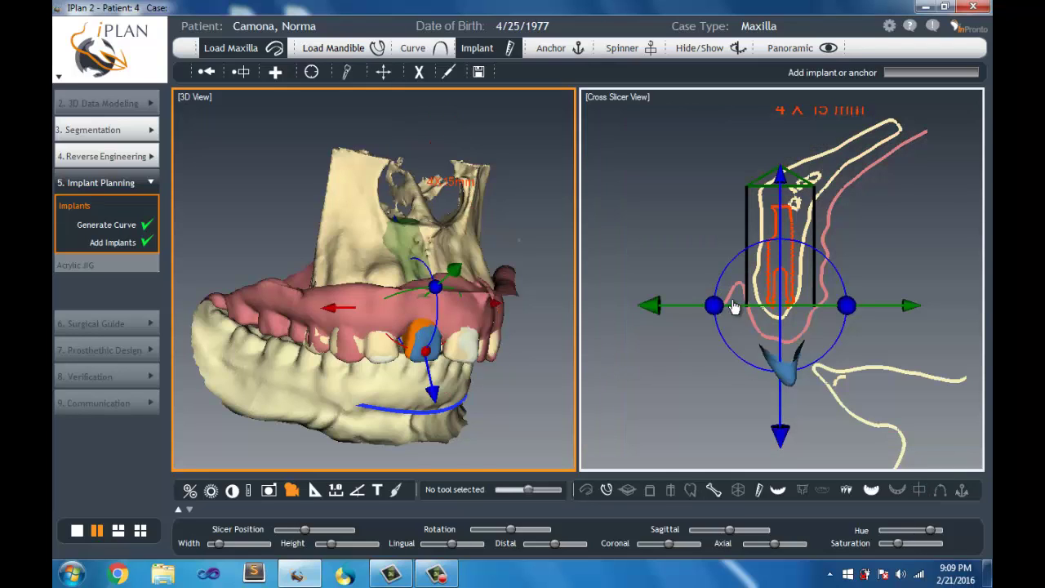
left_click(748, 326)
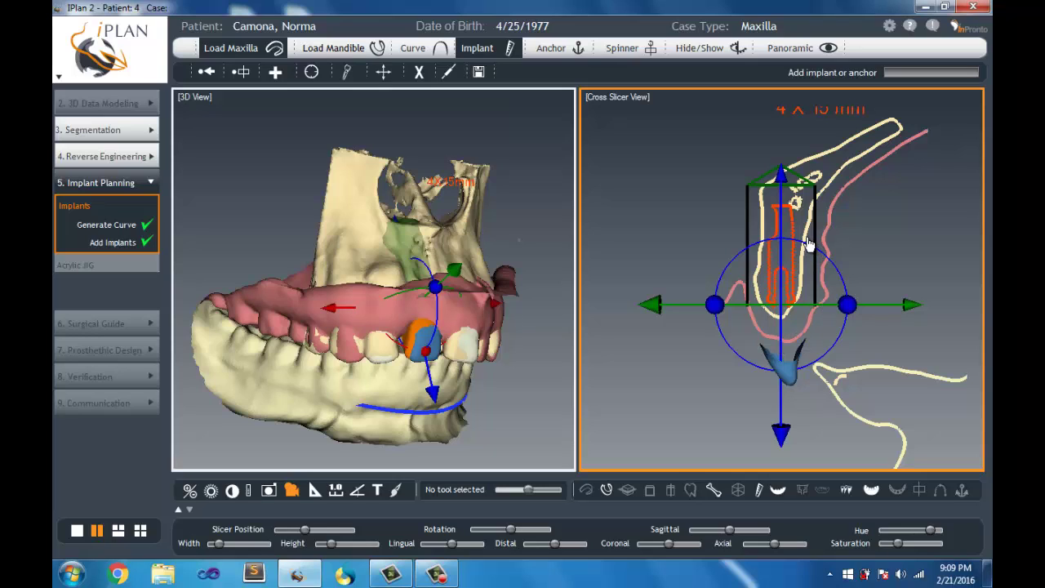
left_click(789, 306)
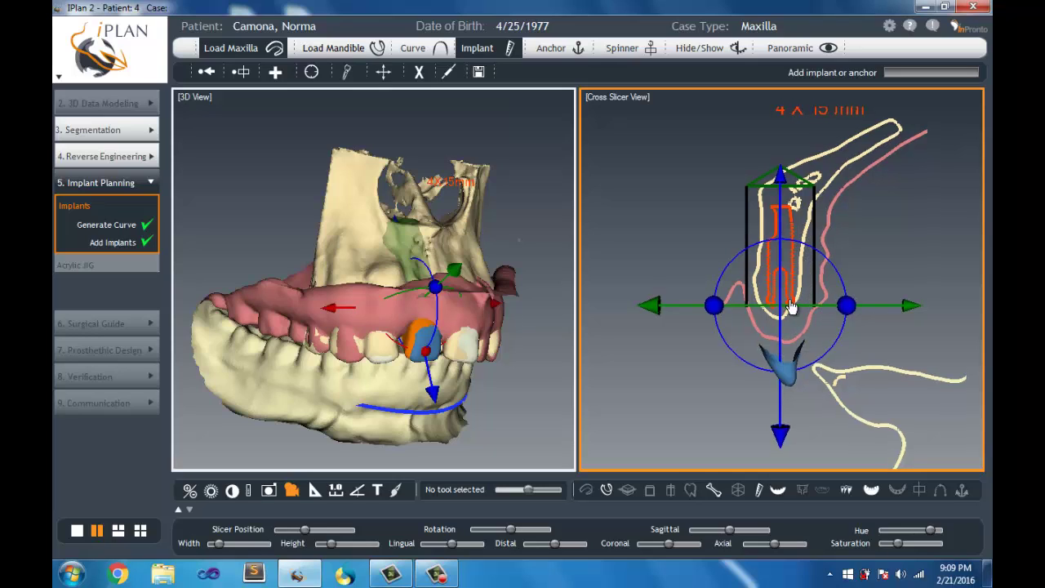
Step: Hide and show the mandible to compare the outlines with and without it, and restore the slice image
left_click(606, 490)
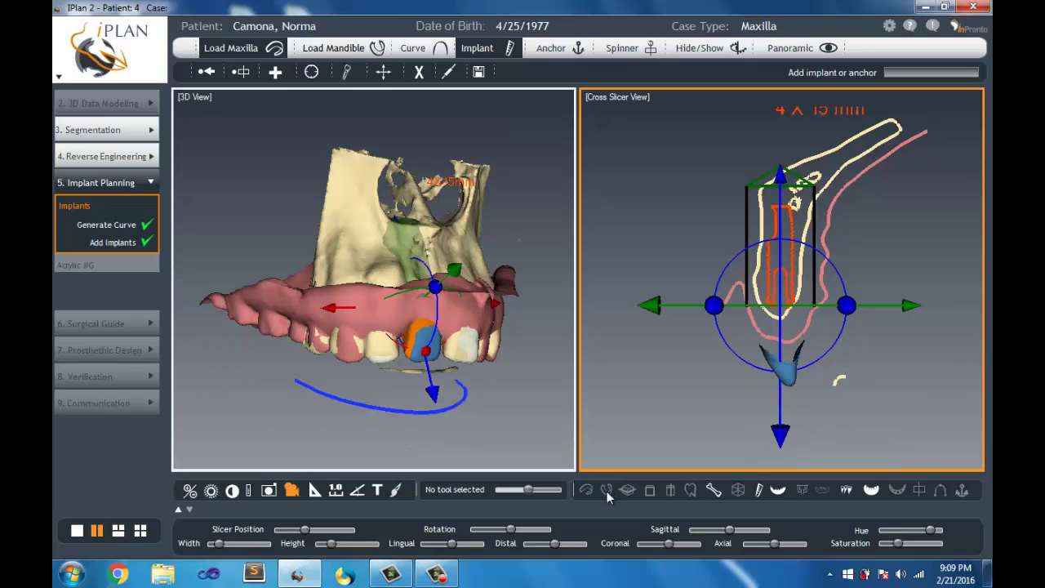
left_click(607, 490)
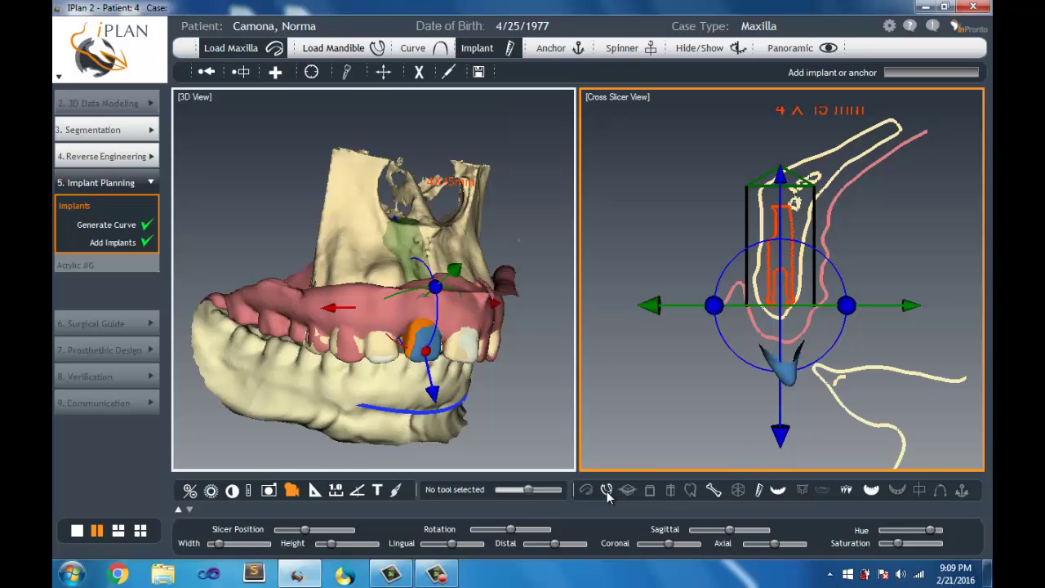
left_click(607, 490)
left_click(607, 490)
left_click(917, 490)
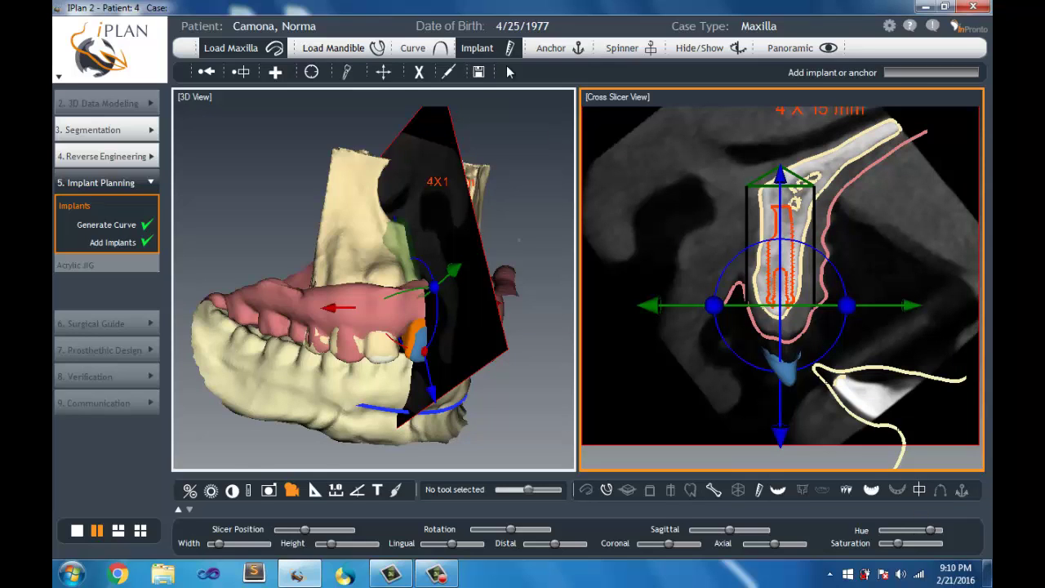
Step: Open the Spinner tool and start spinning the cross-section slice around the implant
left_click(621, 48)
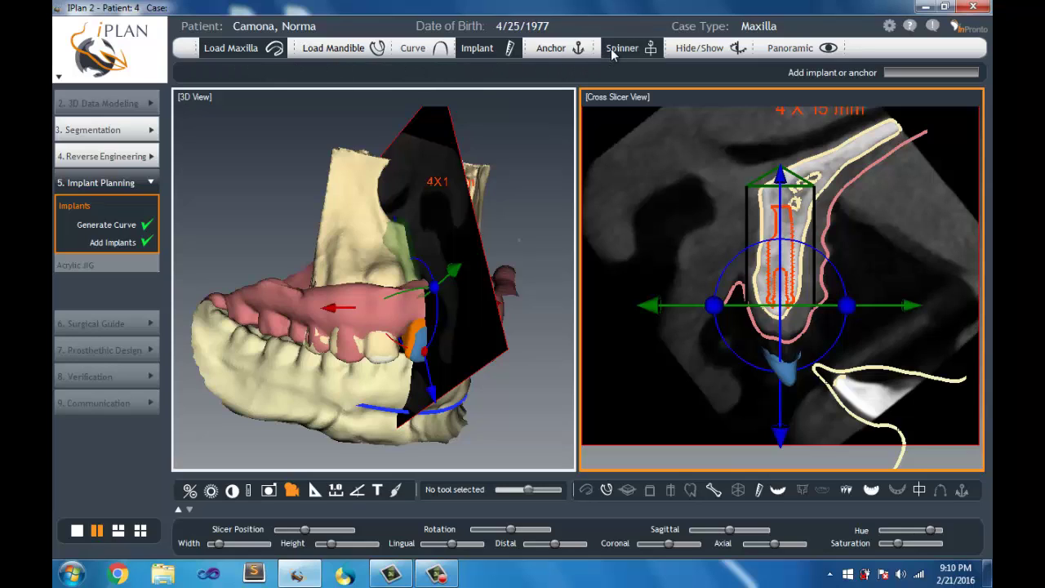
left_click(210, 72)
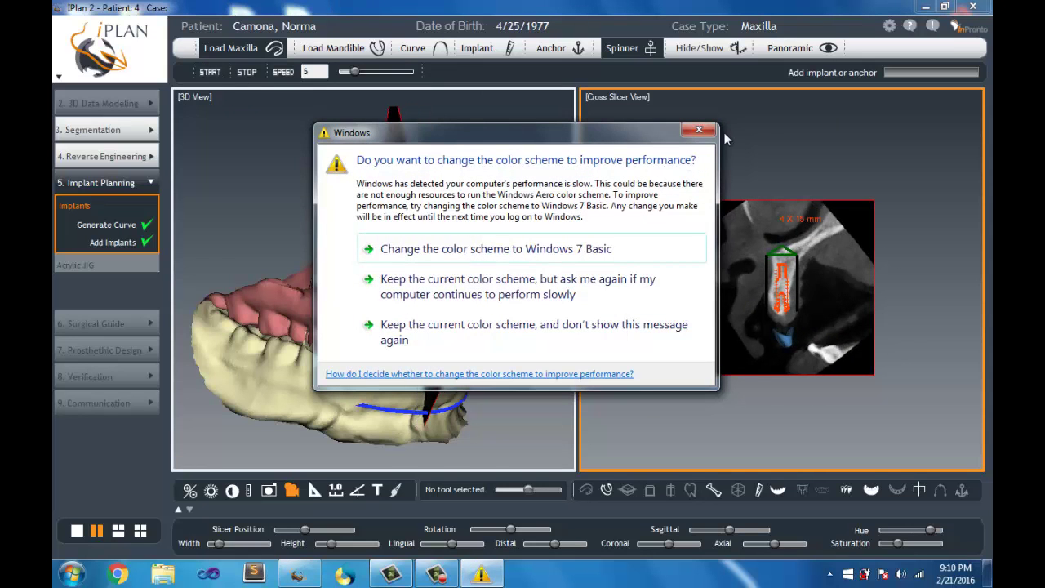
Step: Dismiss the Windows color scheme prompt and stop the slice spin to check the implant against the bone in 3D
left_click(704, 131)
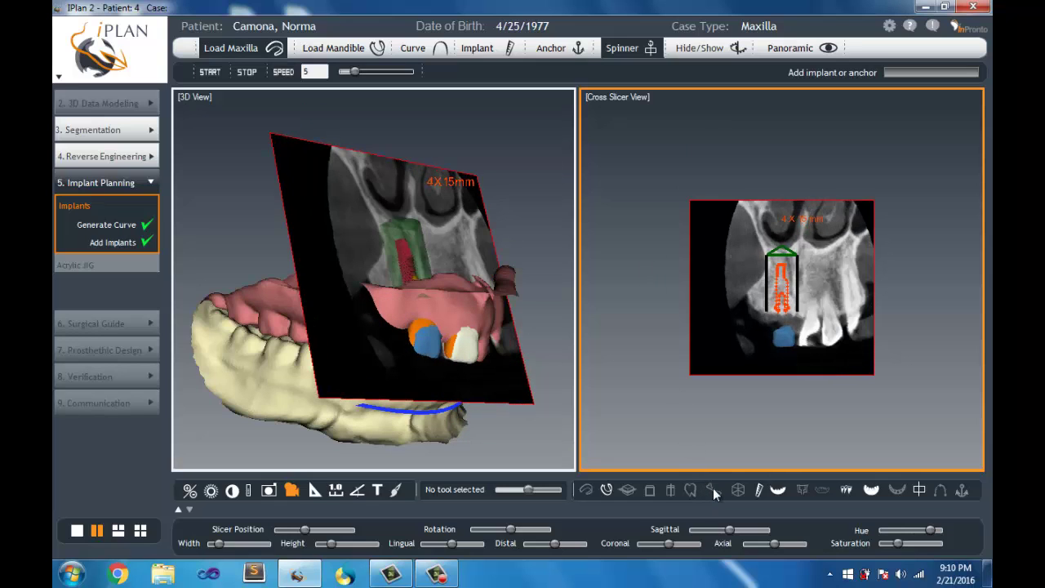
left_click(247, 72)
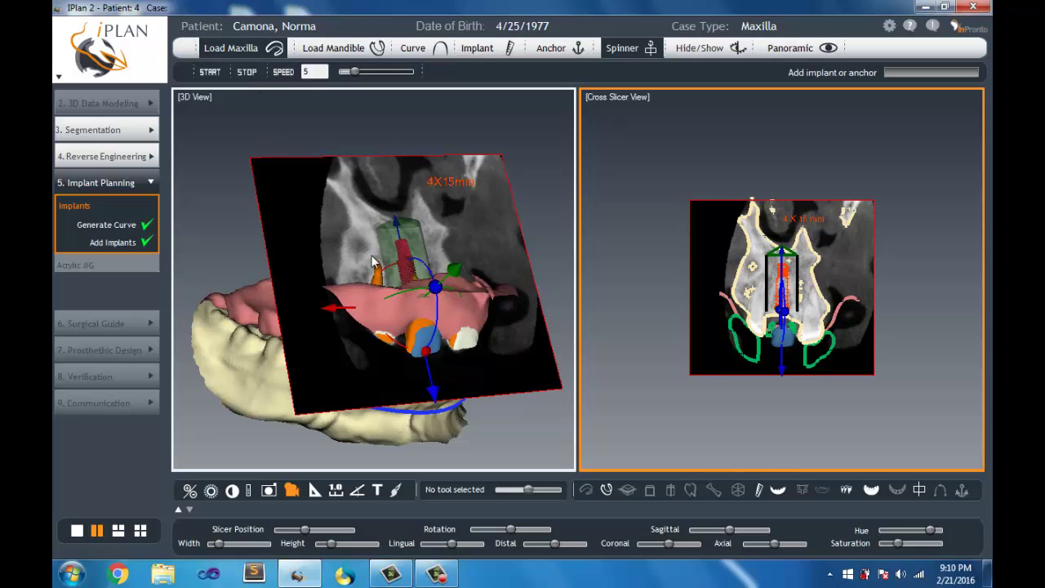
left_click_drag(268, 433, 231, 430)
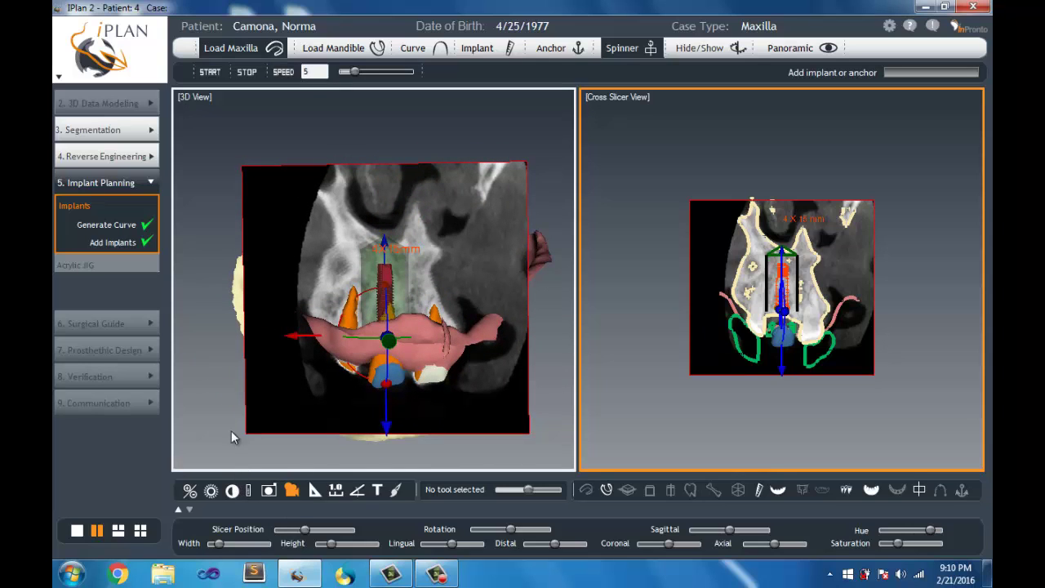
Step: Spin the cross-section slice around the implant again, and stop it to view the whole arch from the front
left_click(210, 72)
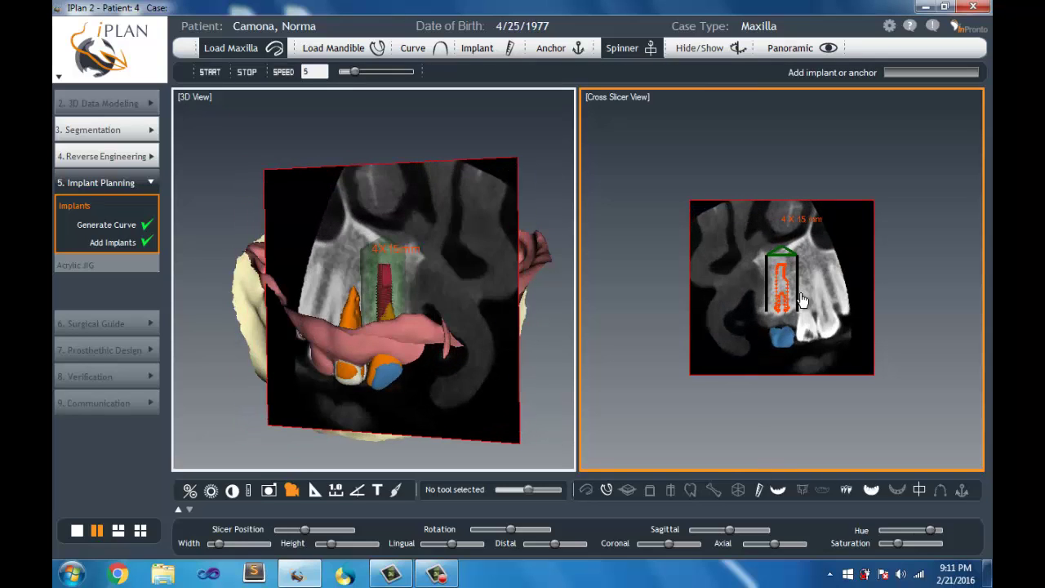
left_click(247, 72)
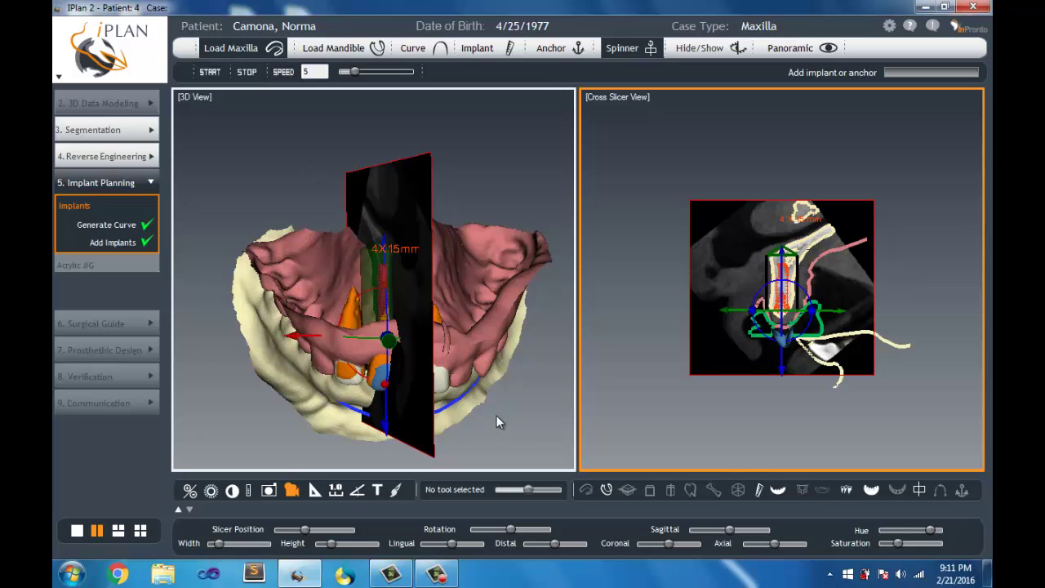
left_click_drag(496, 416, 496, 396)
left_click(668, 302)
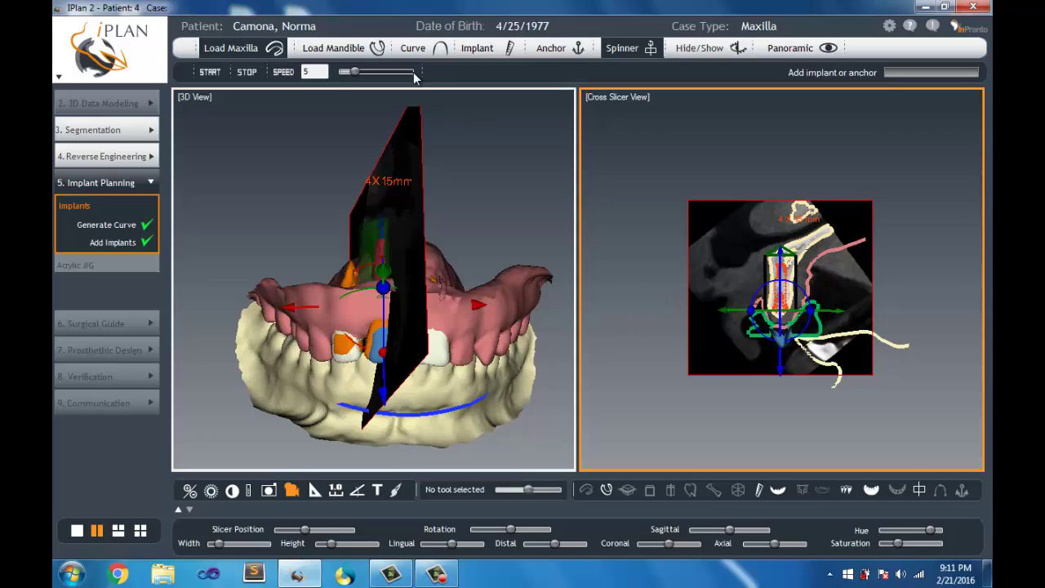
Step: Switch to the Implant tools and enlarge the cross-section to inspect the implant, bone and guide outlines
left_click(480, 49)
left_click(449, 72)
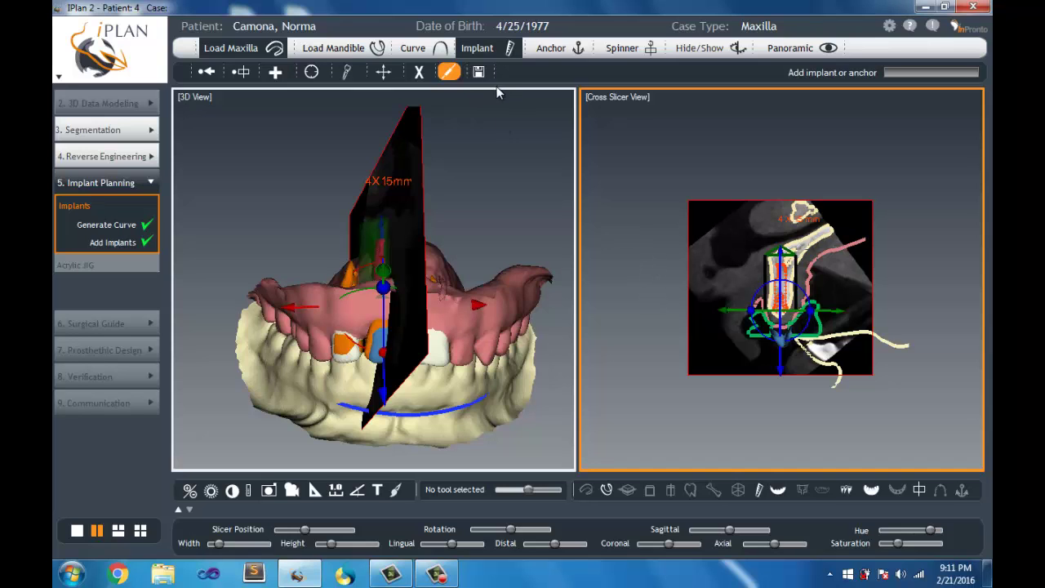
scroll(661, 292, "up", 3)
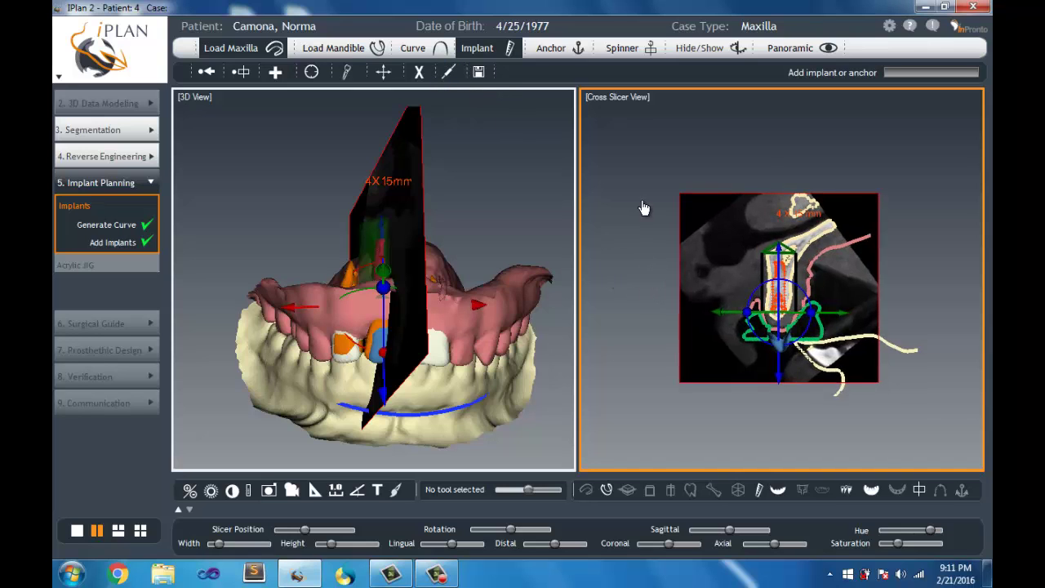
right_click_drag(634, 167, 634, 155)
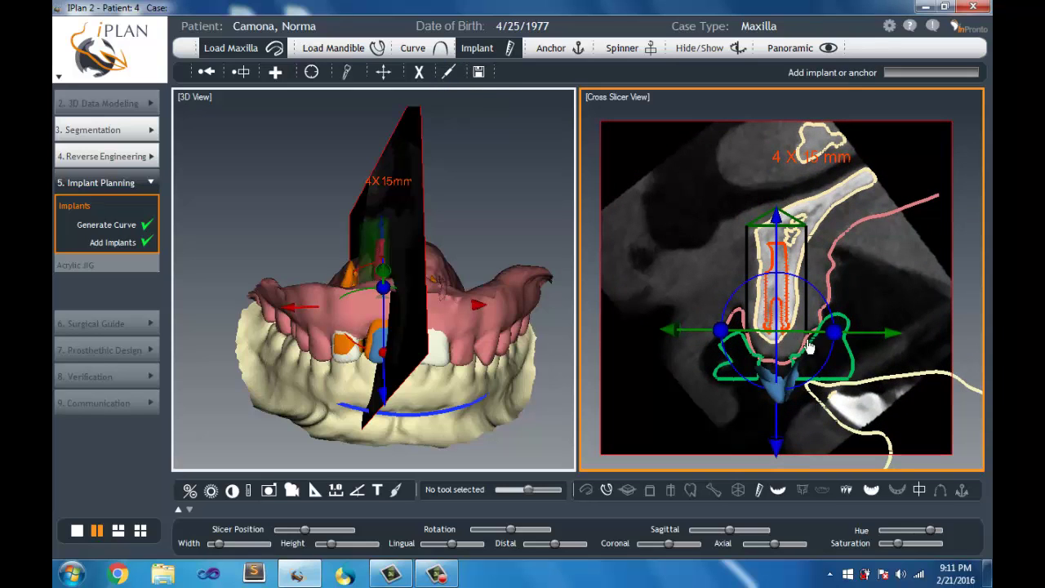
Step: Show the green guide model with the mandible hidden, dismiss the color scheme prompt, and view the guide from the occlusal side
left_click(898, 490)
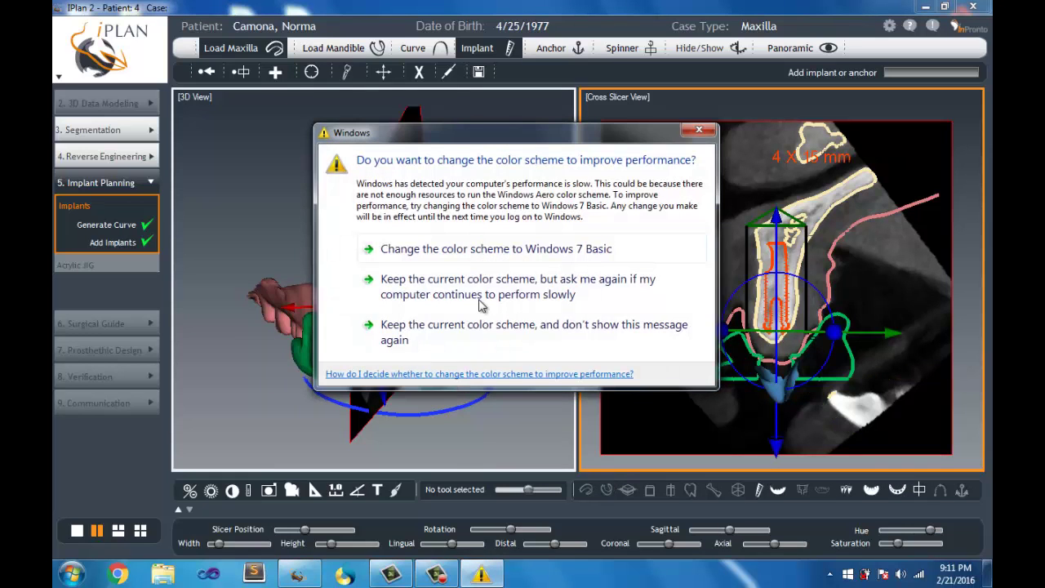
left_click(698, 131)
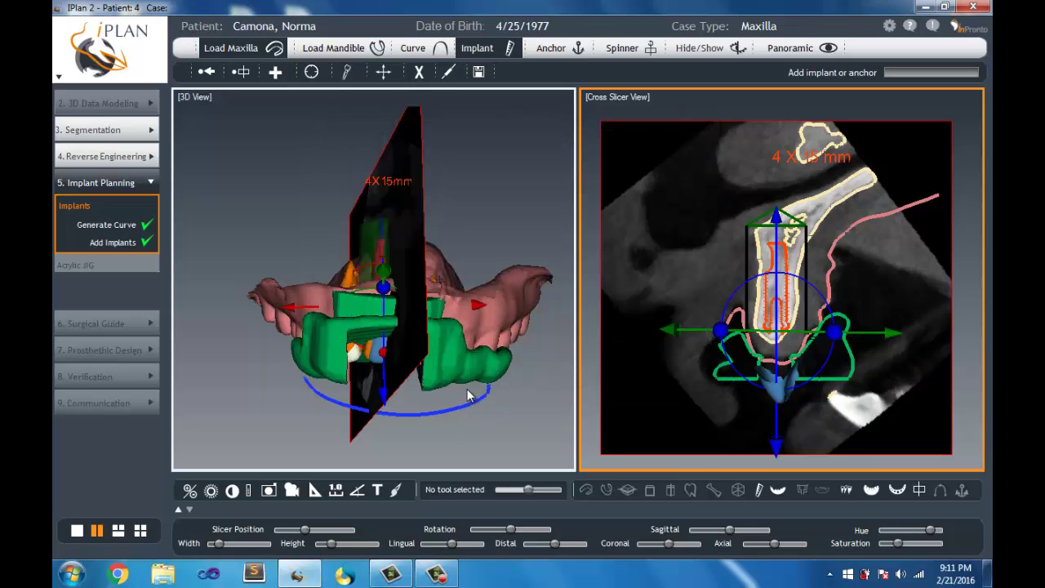
left_click(470, 360)
left_click(291, 490)
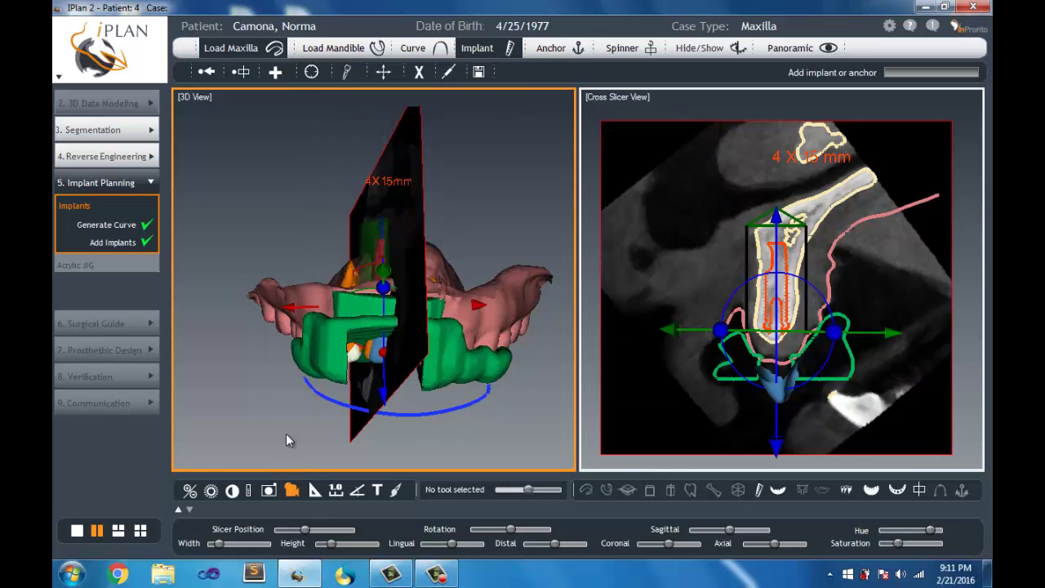
left_click_drag(283, 394, 294, 310)
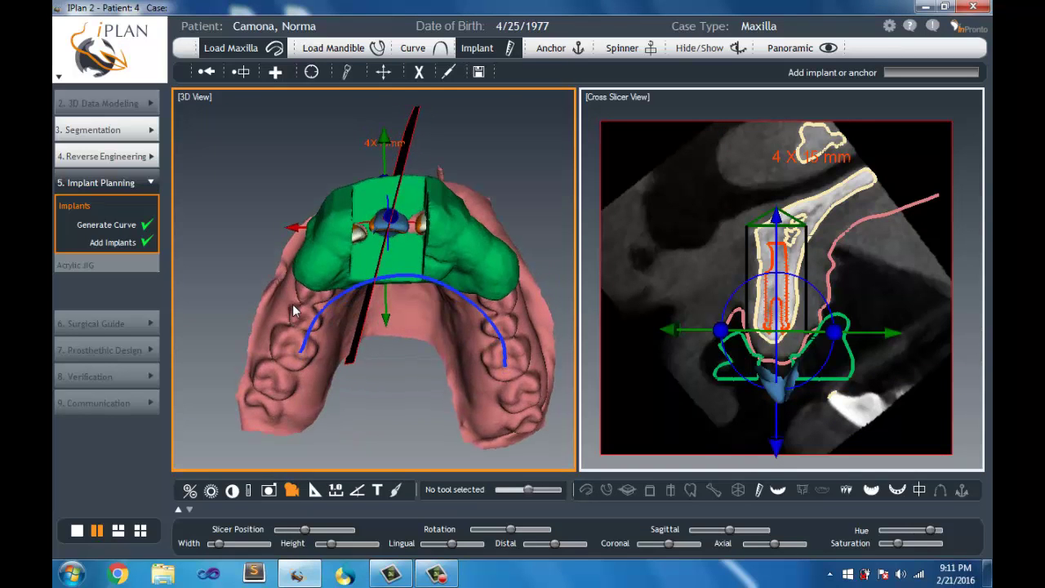
Step: Hide the crowns, the orange teeth and the pink tissue model to examine the guide with the implant alone
left_click(871, 490)
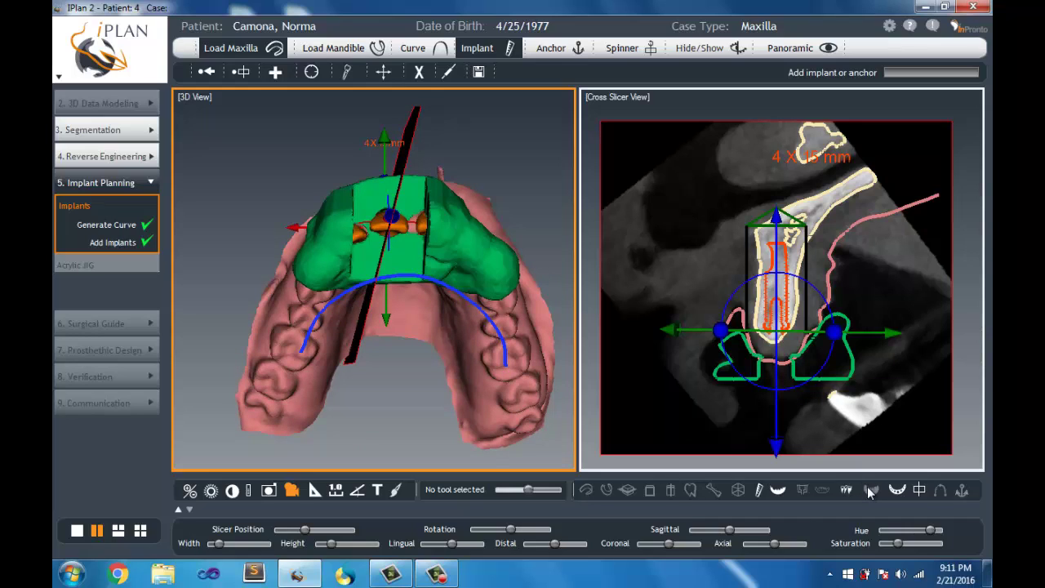
left_click(847, 490)
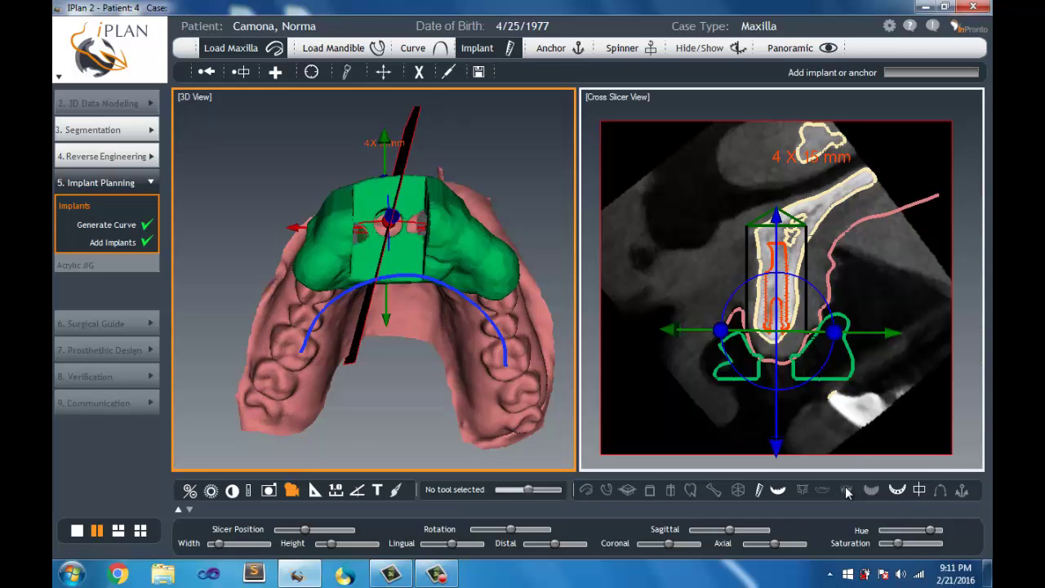
mouse_move(436, 394)
left_mouse_down()
mouse_move(434, 381)
mouse_move(444, 383)
left_mouse_up()
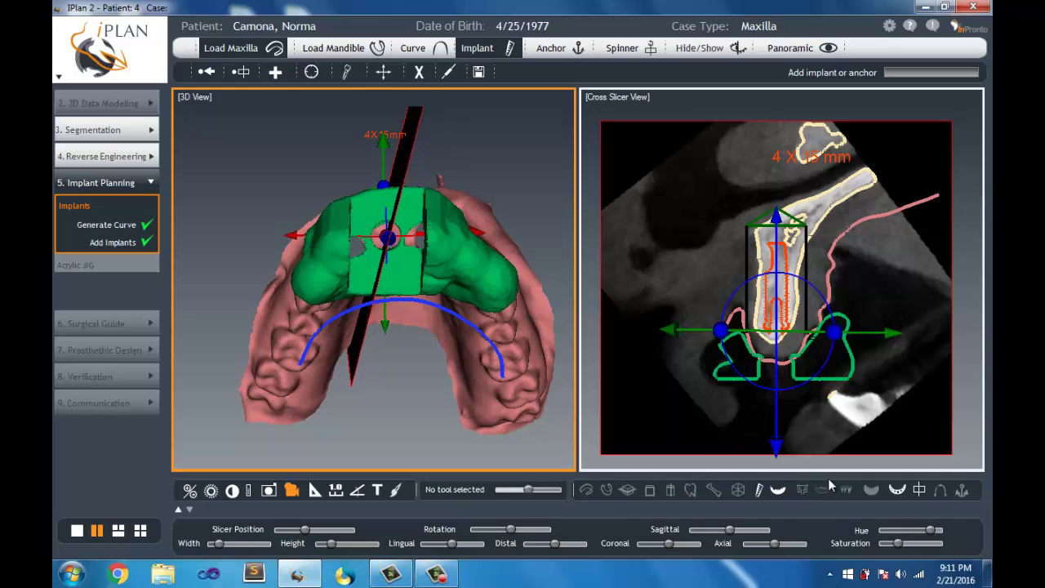
left_click(777, 490)
left_click_drag(408, 397, 412, 299)
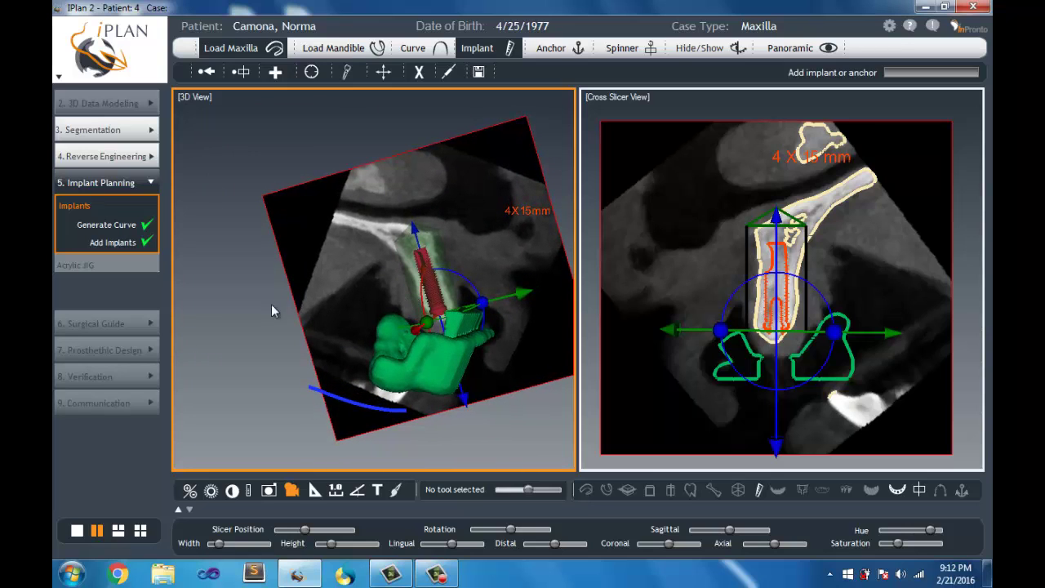
right_click_drag(254, 310, 244, 257)
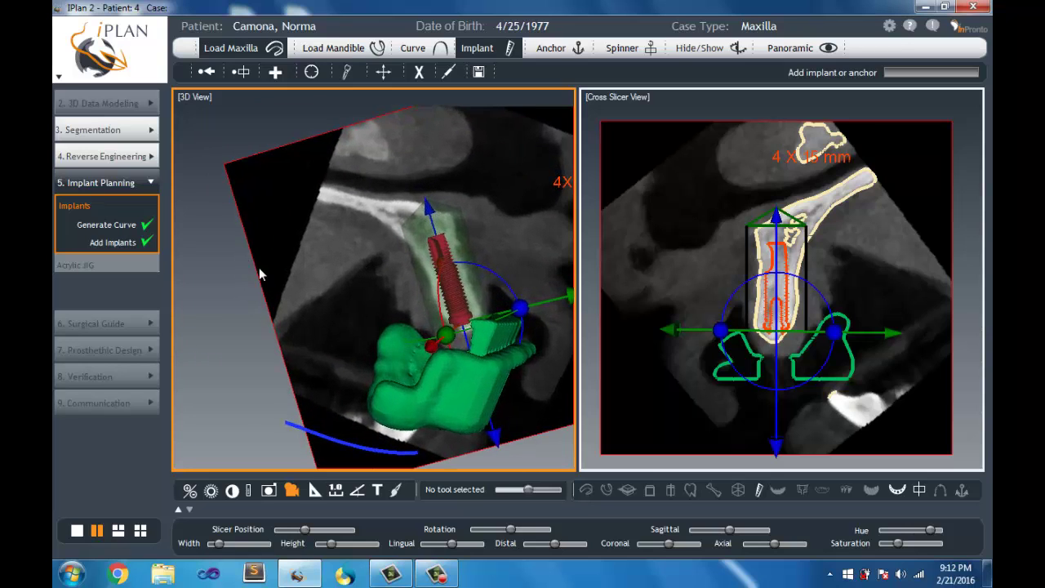
left_click_drag(259, 267, 197, 311)
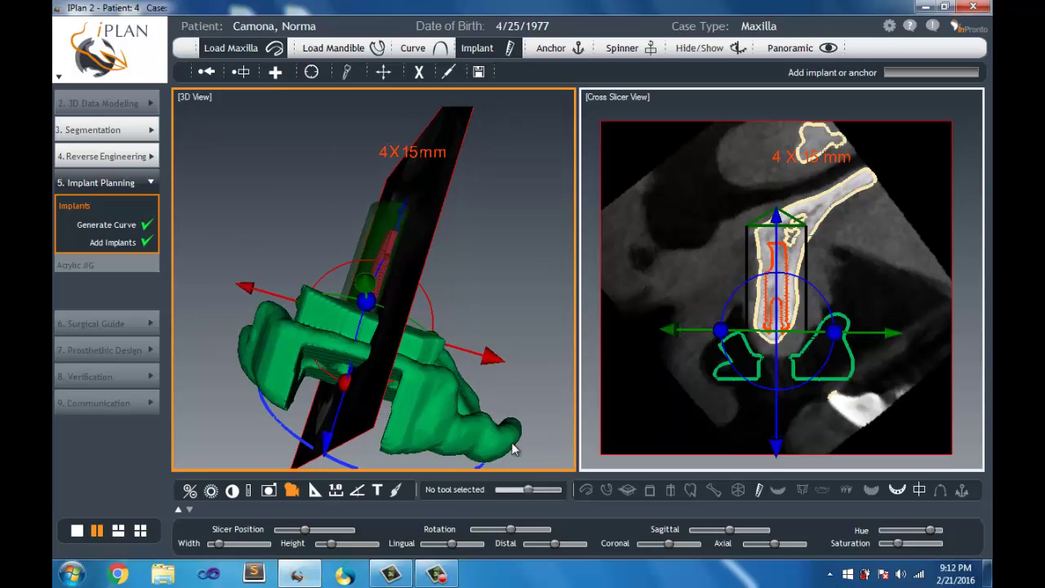
Step: Show the bone mesh, hide the slice image, and examine from several angles how the guide sits on the maxilla
left_click(712, 489)
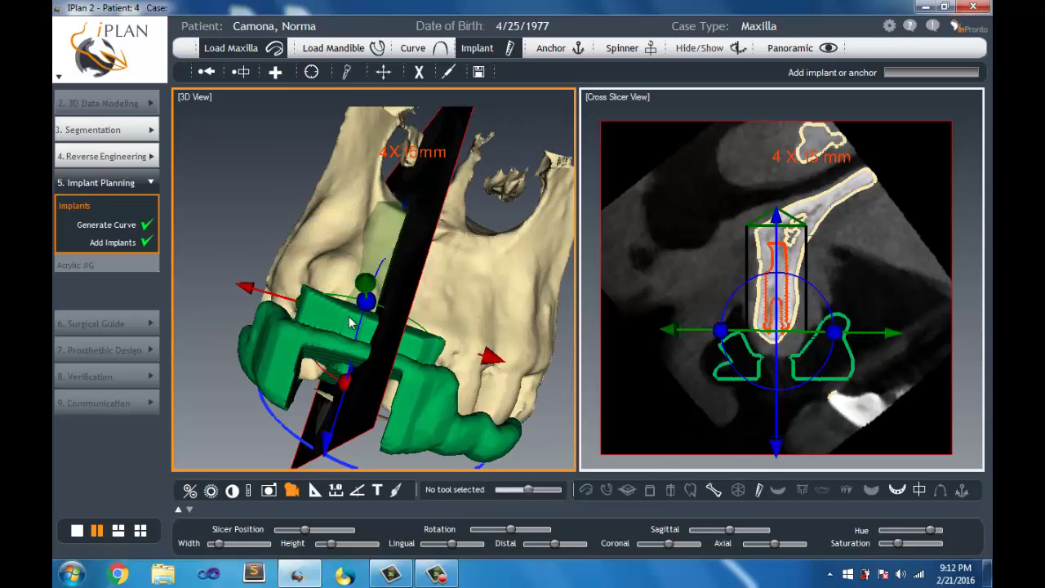
left_click_drag(282, 331, 404, 414)
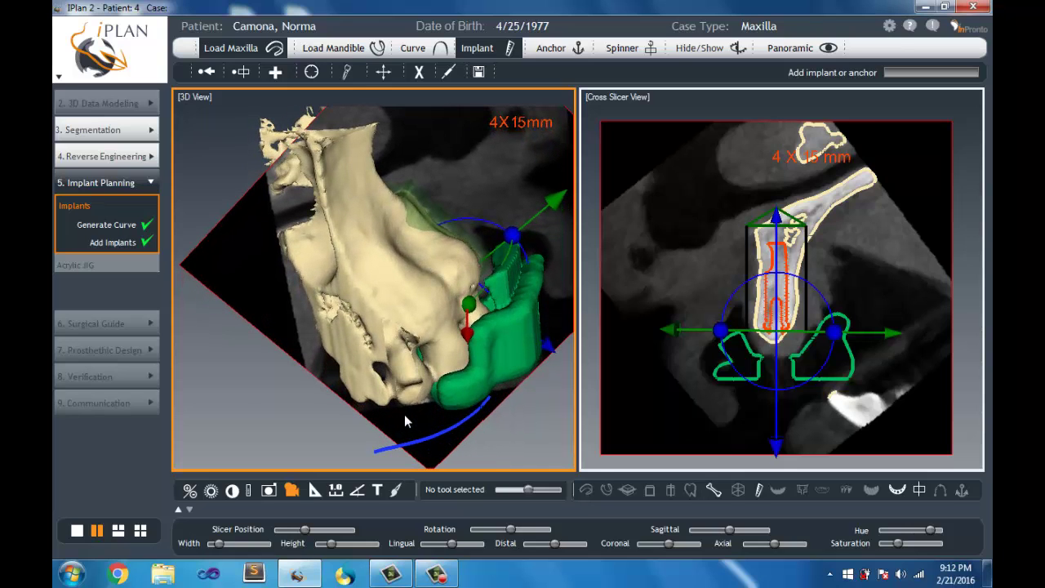
left_click(921, 491)
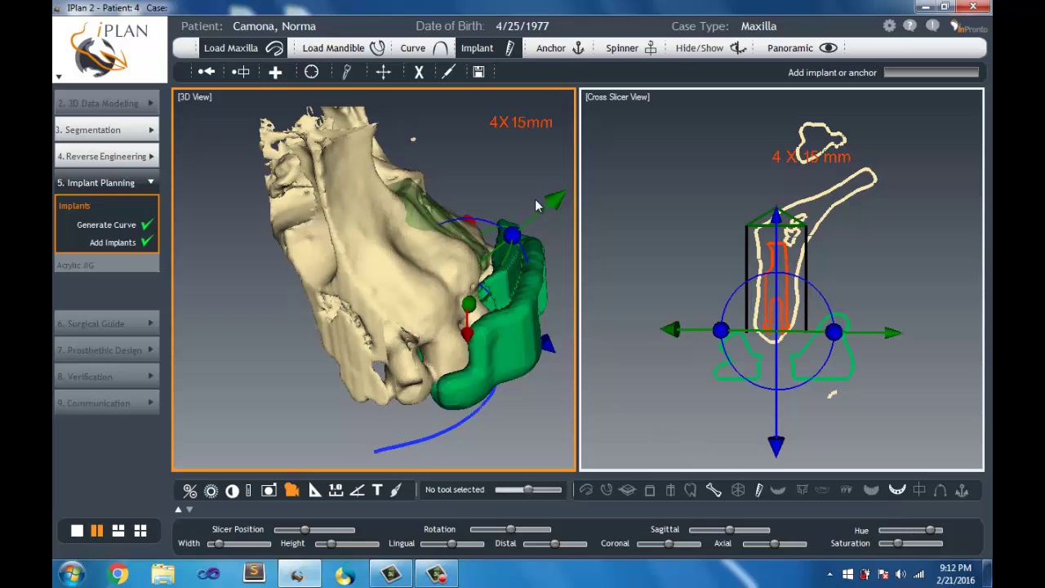
left_click_drag(478, 186, 342, 231)
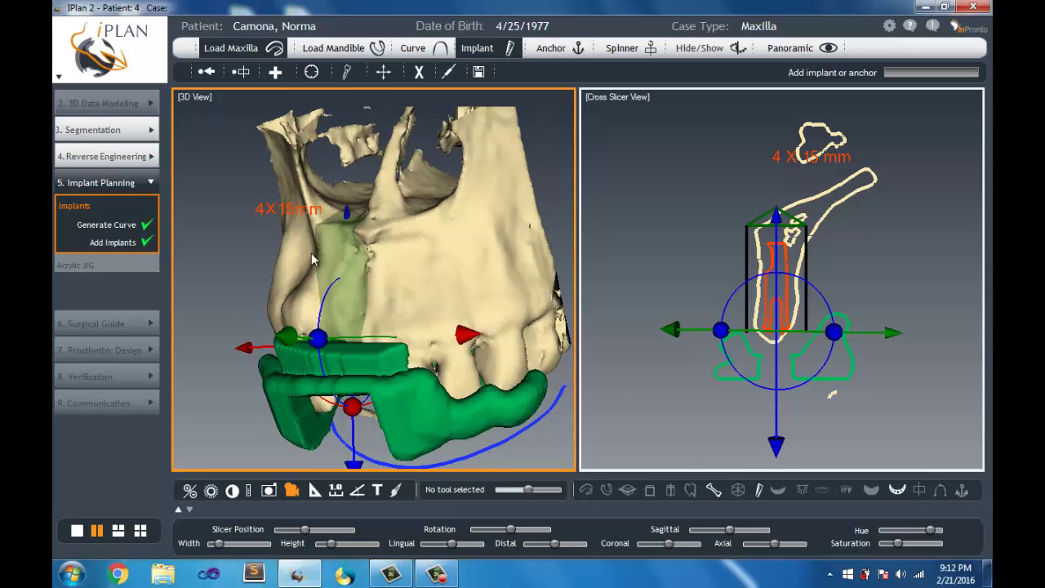
left_click(319, 322)
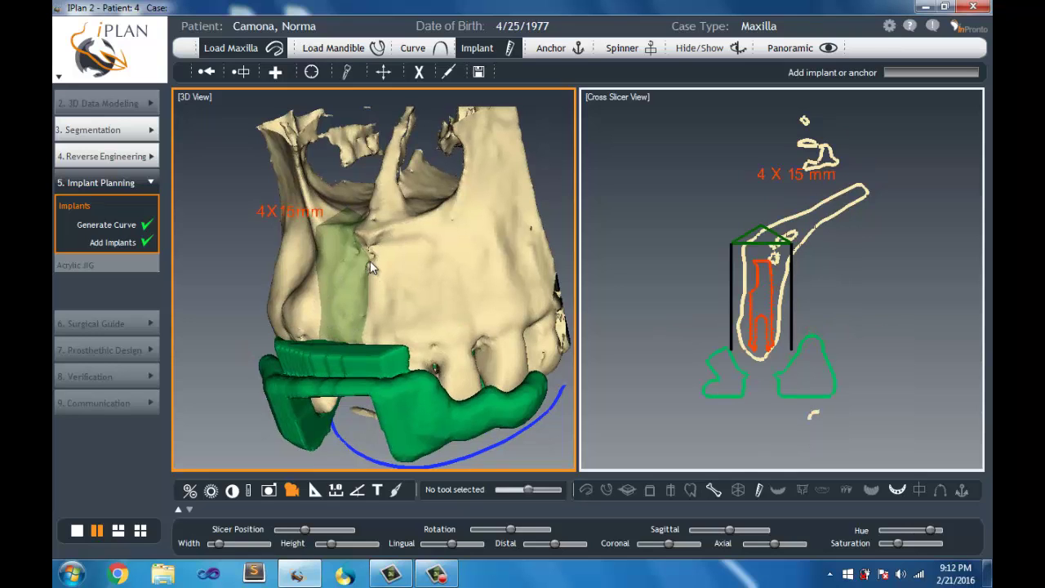
left_click_drag(360, 241, 359, 235)
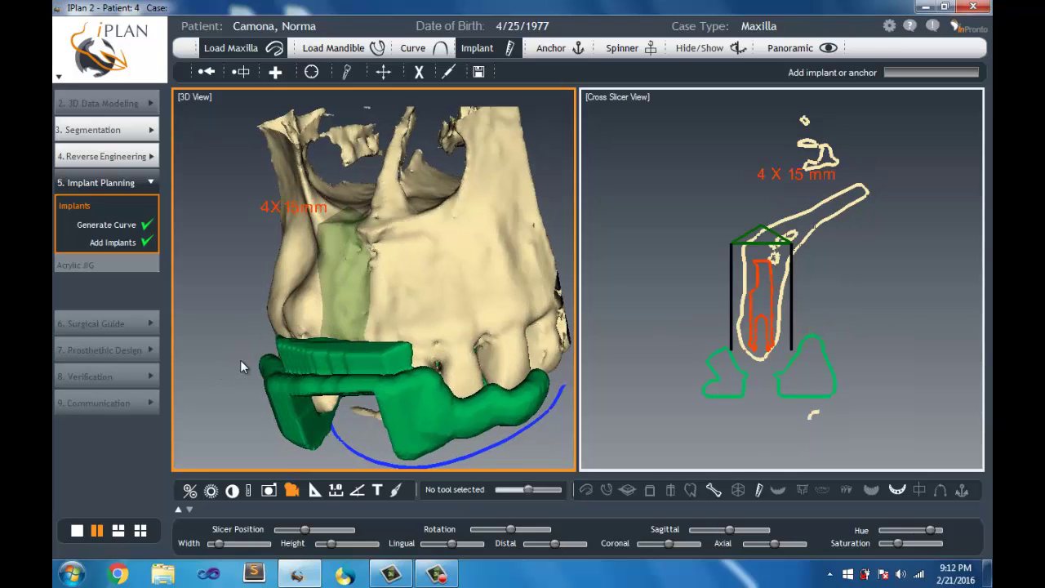
left_click_drag(285, 359, 520, 418)
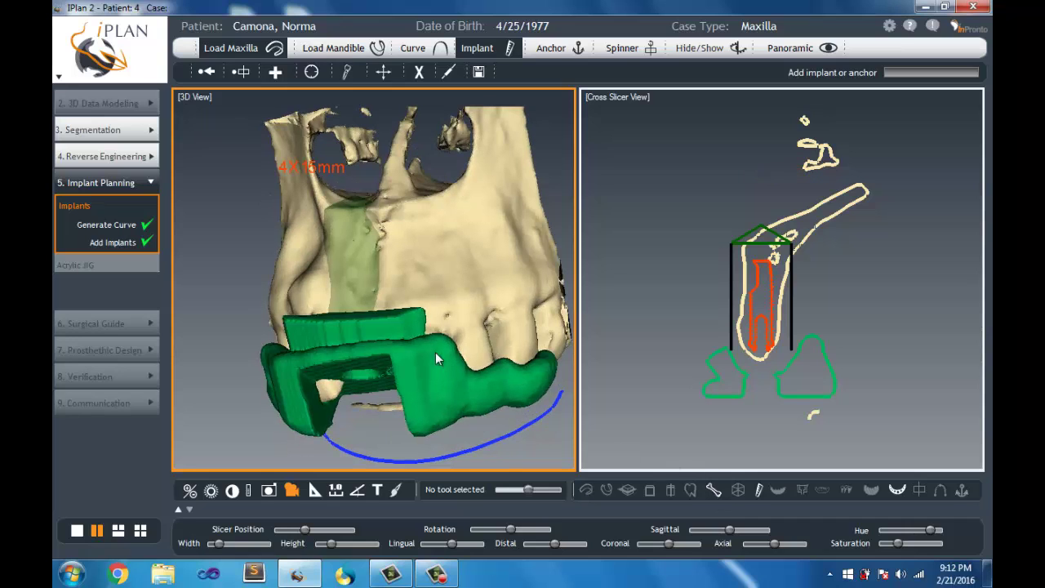
Step: Hide the bone mesh, select the implant, and show the volume rendering and the slice image around the guide
left_click(712, 488)
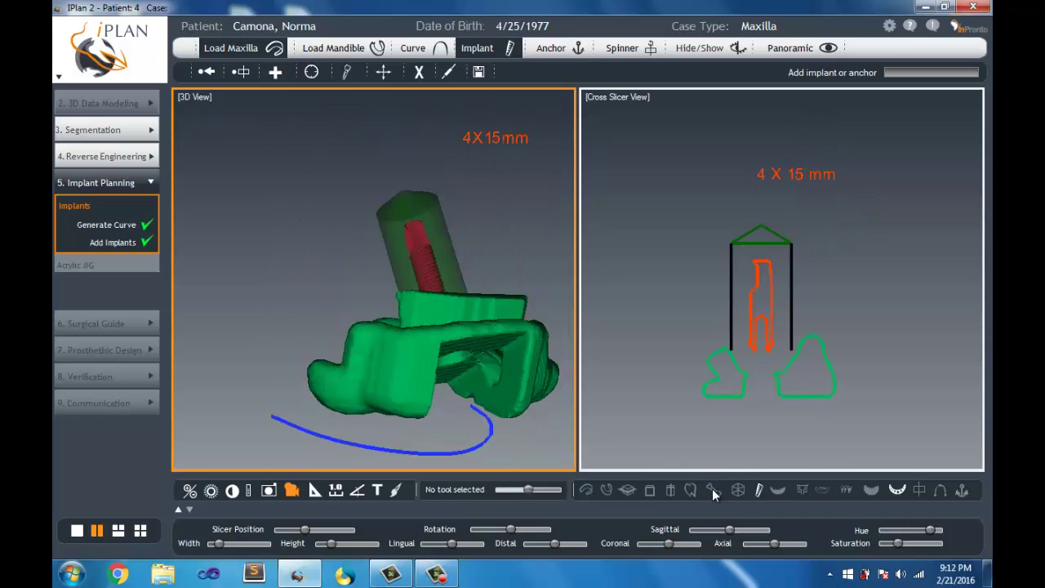
left_click(420, 253)
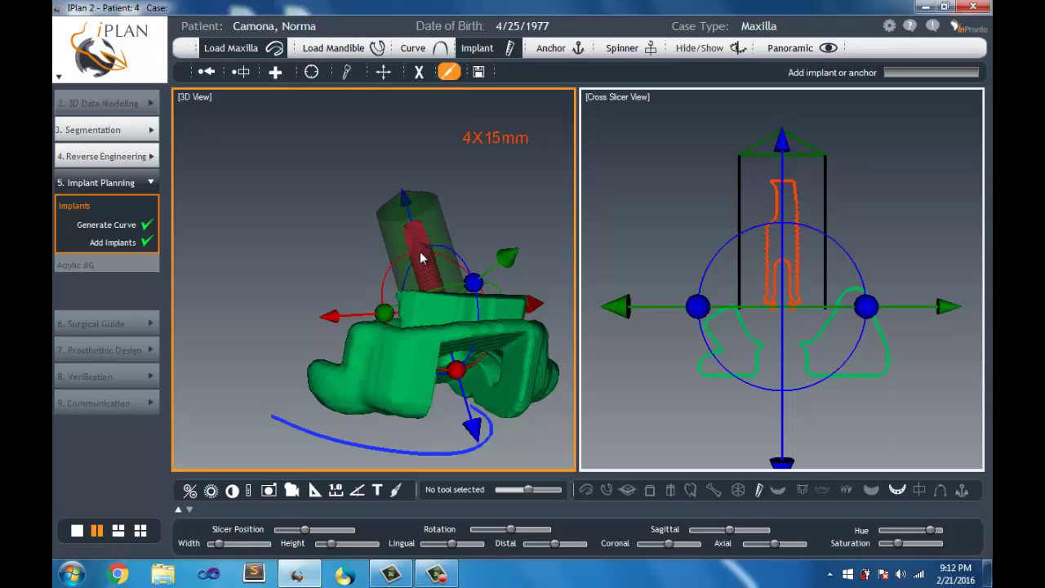
left_click(737, 492)
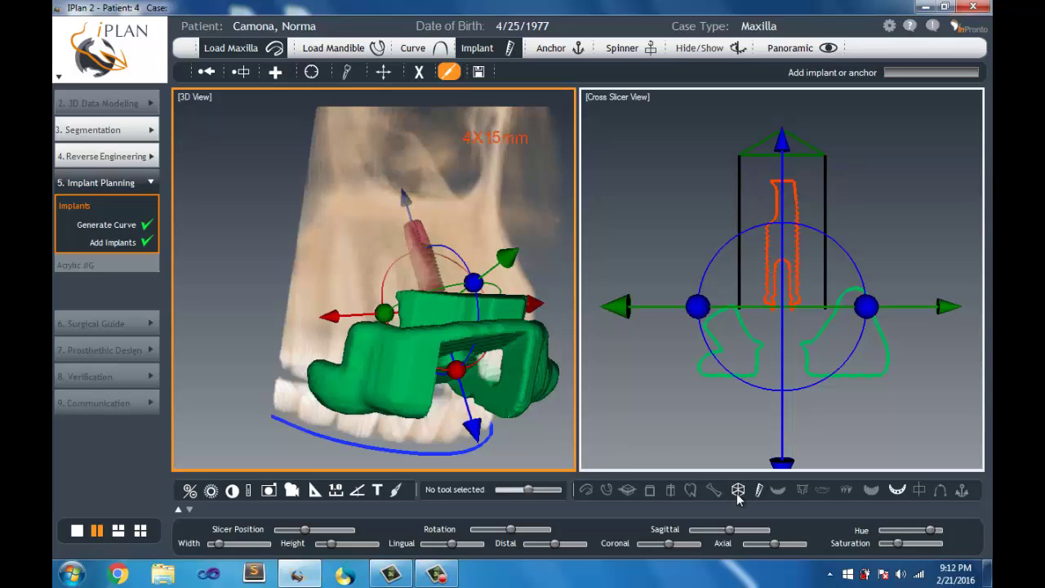
left_click(920, 490)
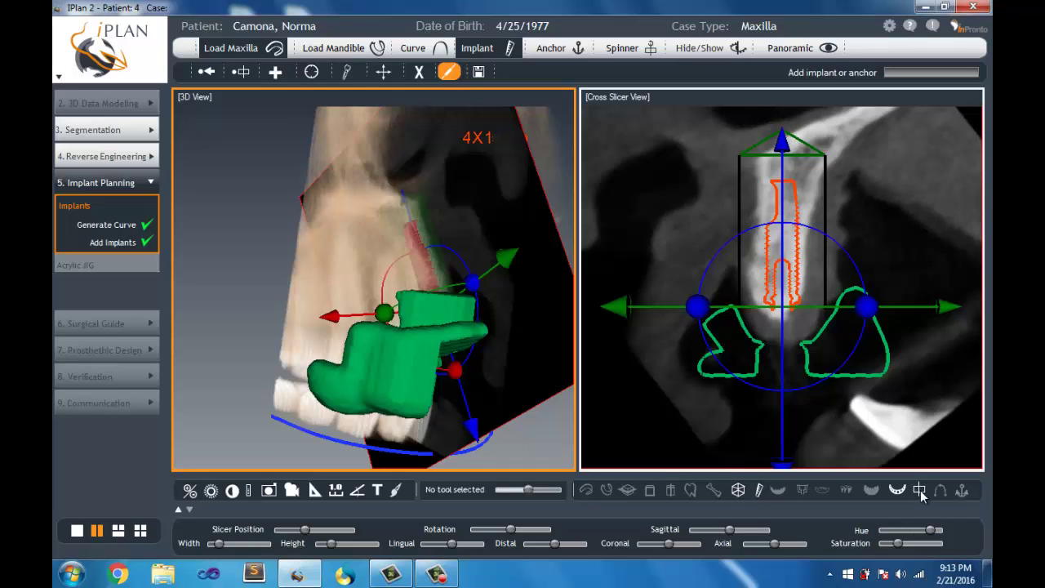